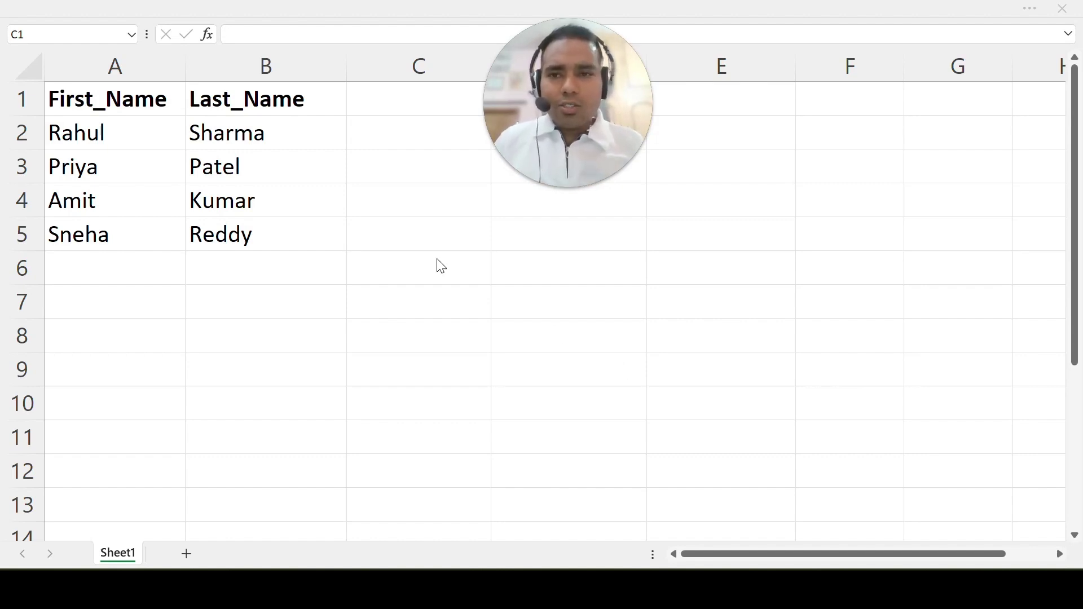
# Join the first and last names in C2 with =A2&B2 and fill the formula down to C5.
pyautogui.click(388, 133)
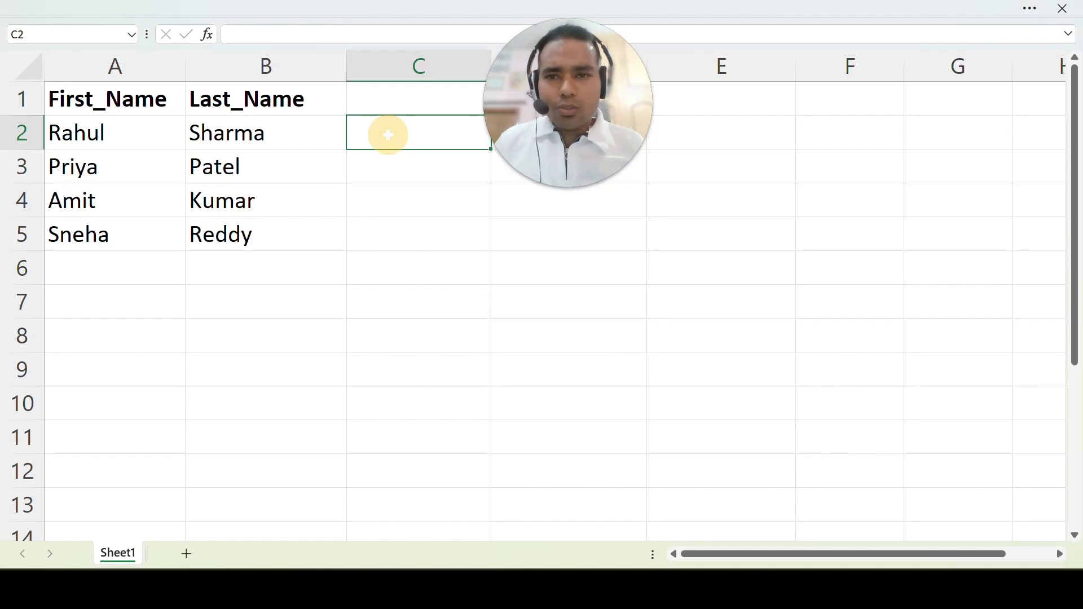
pyautogui.write('=')
pyautogui.press('Left')
pyautogui.press('Left')
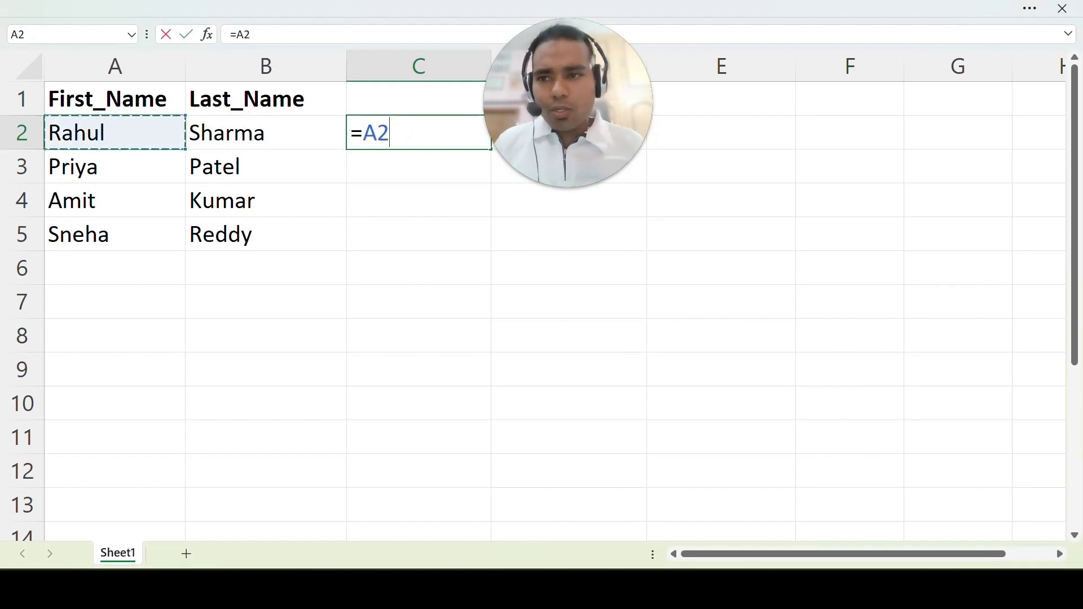
pyautogui.write('&')
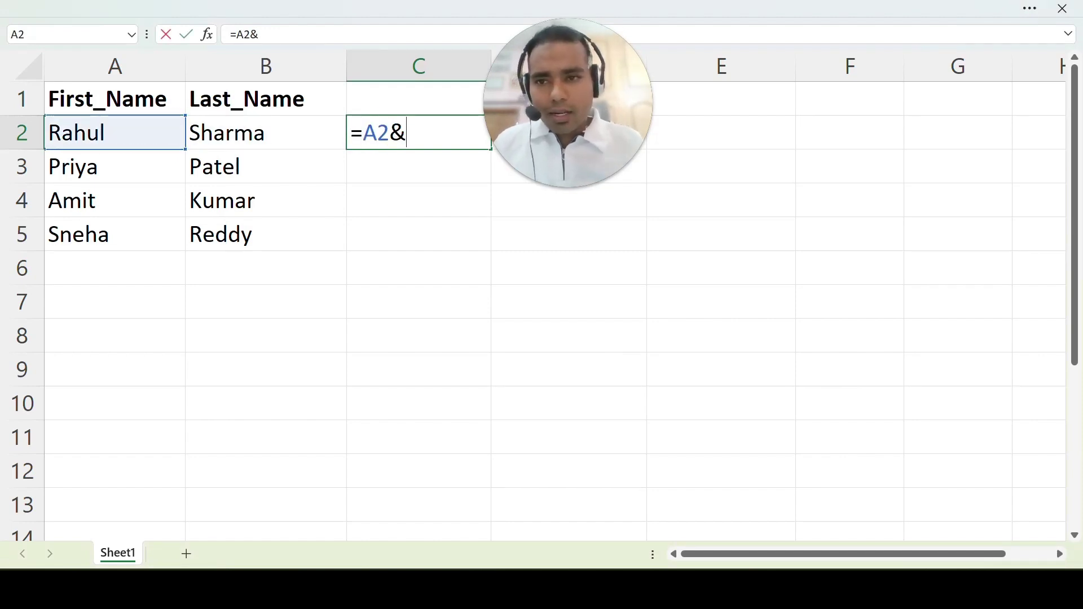
pyautogui.press('Left')
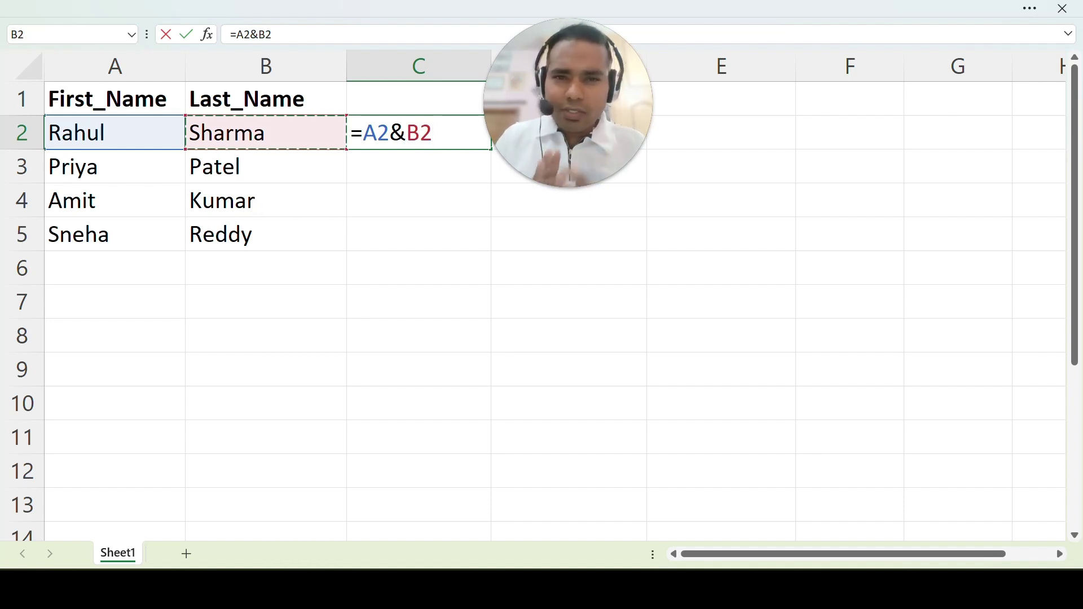
pyautogui.press('Return')
pyautogui.press('Up')
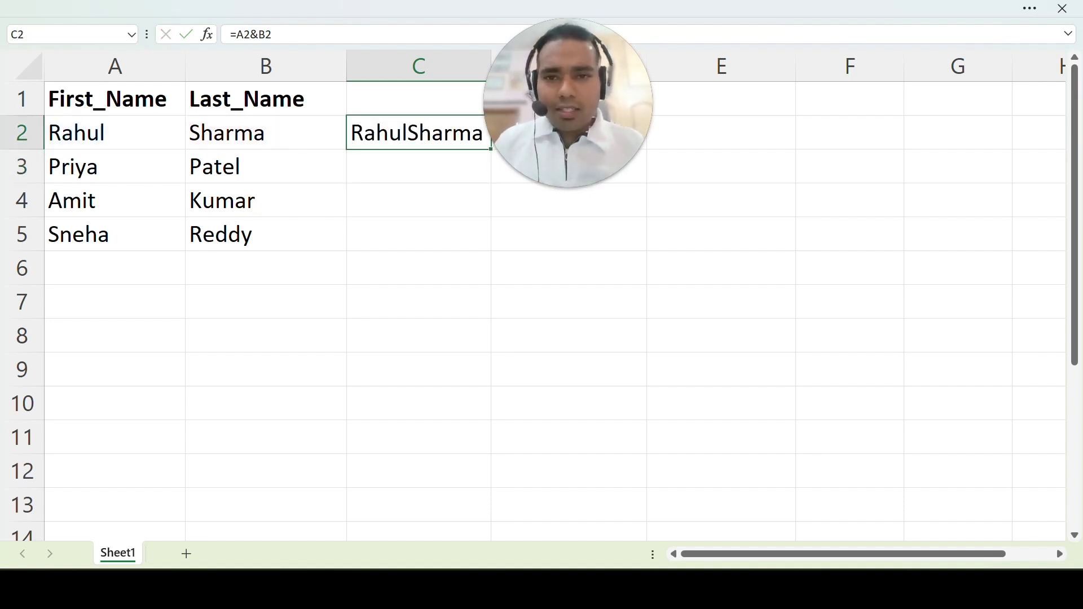
pyautogui.doubleClick(492, 149)
pyautogui.click(480, 141)
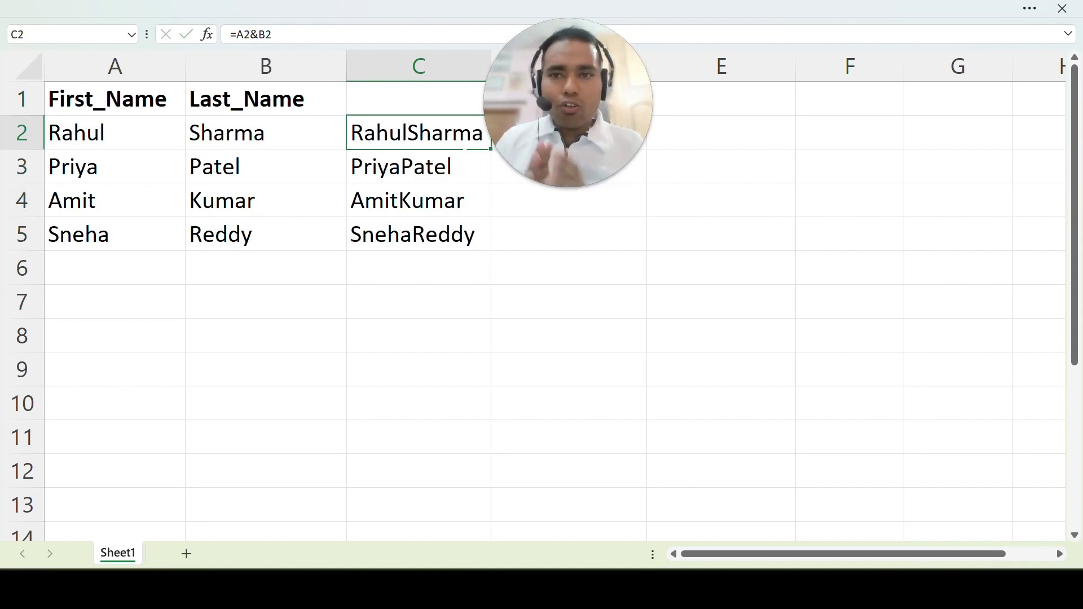
# Enter the column header Full Name in C1.
pyautogui.press('Up')
pyautogui.write('Full Name')
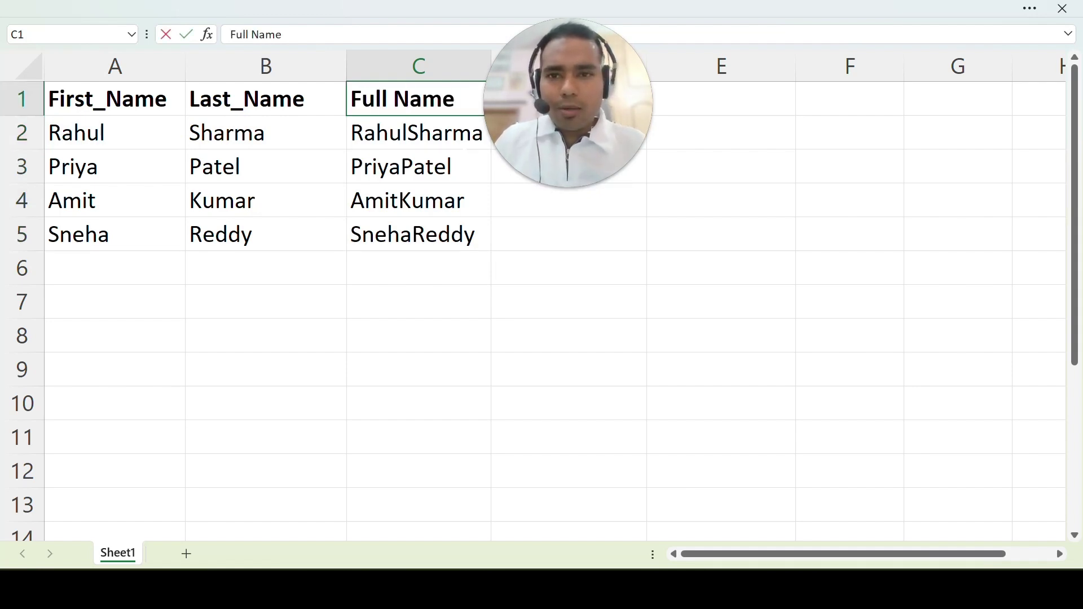
pyautogui.press('Return')
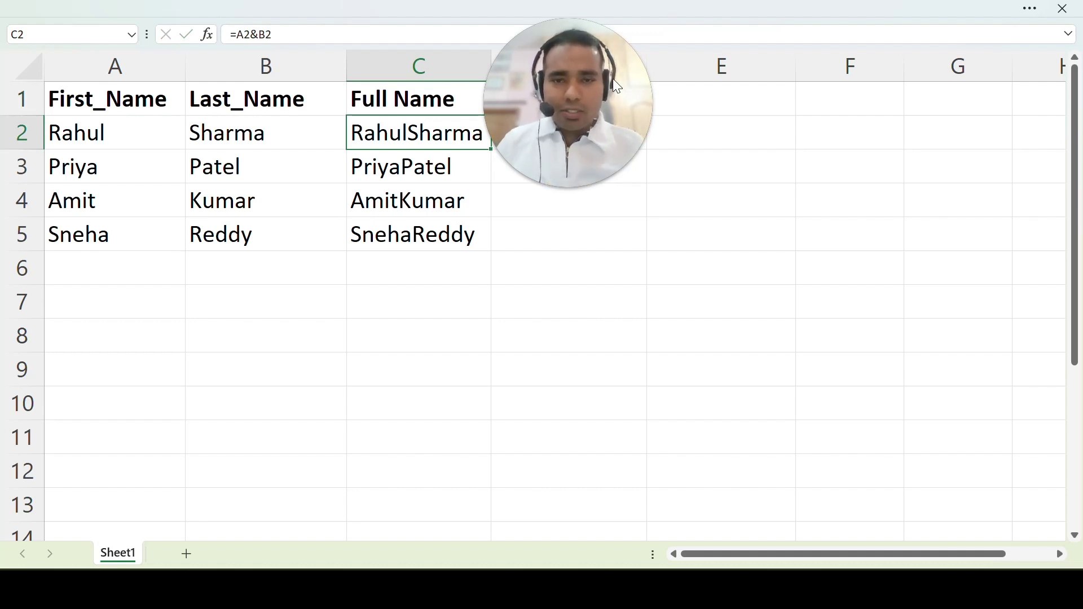
pyautogui.moveTo(573, 65); pyautogui.dragTo(728, 49)
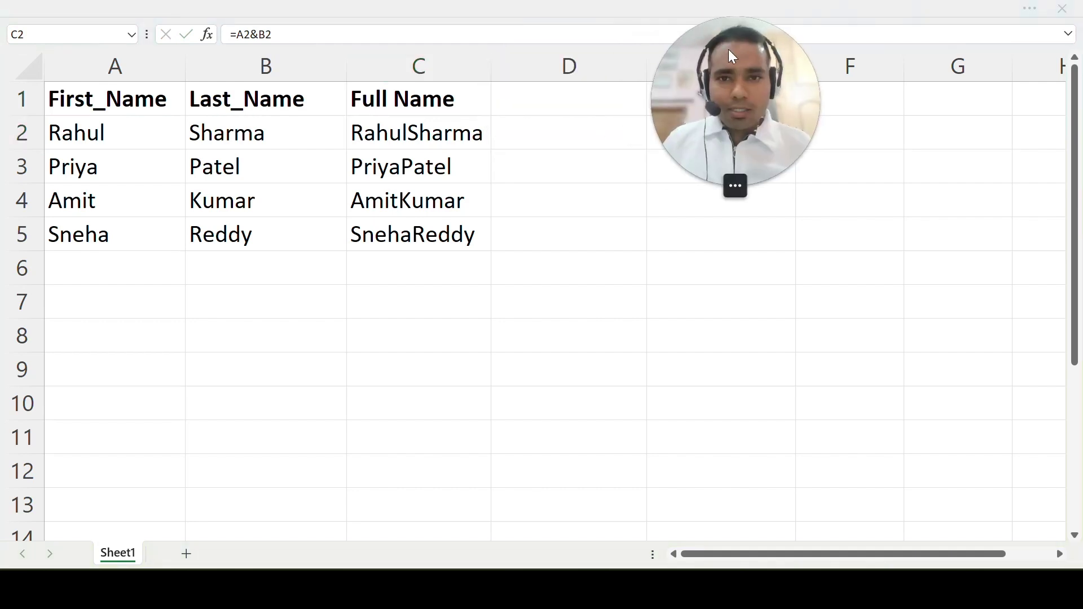
# Replace the formula in C2 with =A2&" "&B2 to put a space between the first and last name.
pyautogui.click(545, 130)
pyautogui.press('Left')
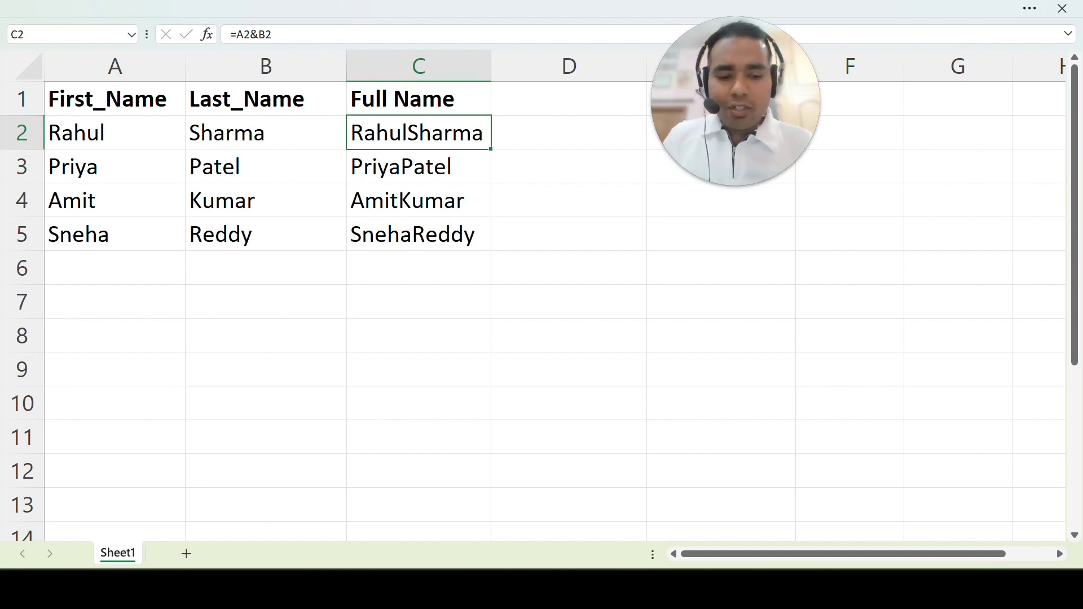
pyautogui.write('=')
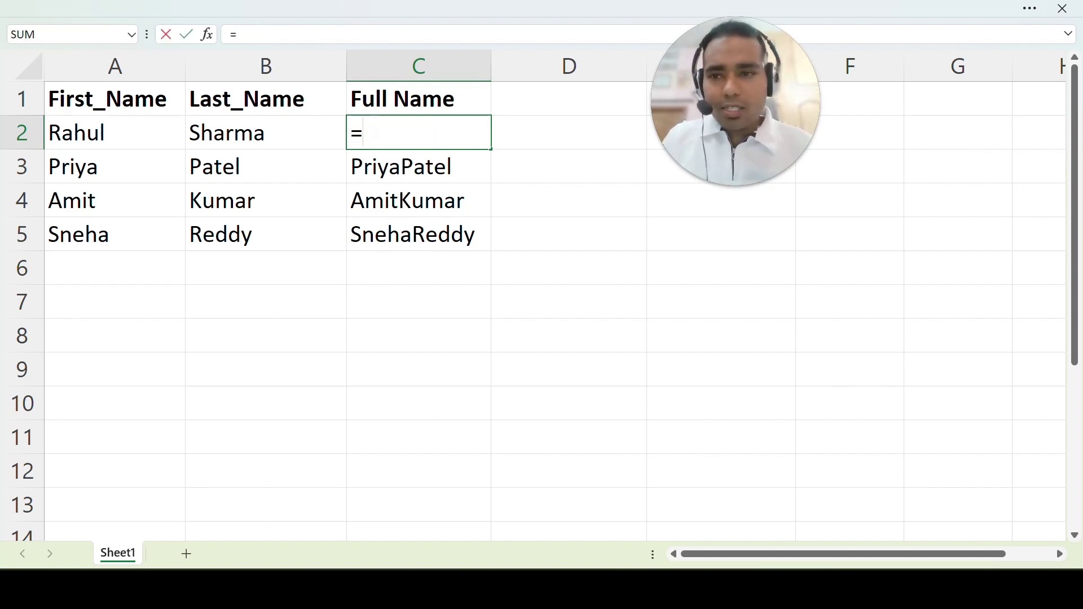
pyautogui.click(115, 133)
pyautogui.write('&')
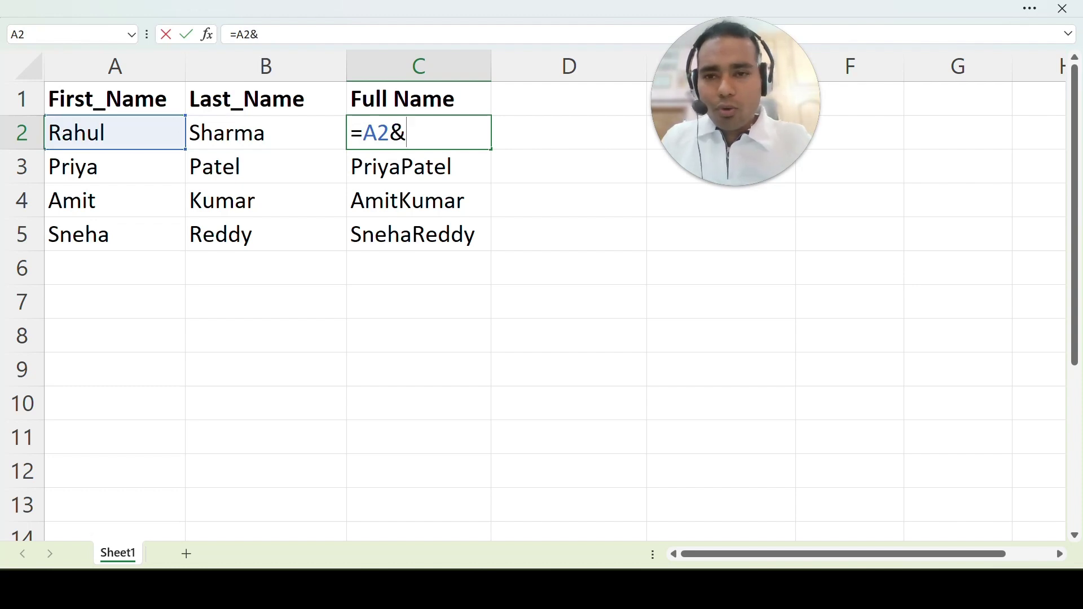
pyautogui.write('" "')
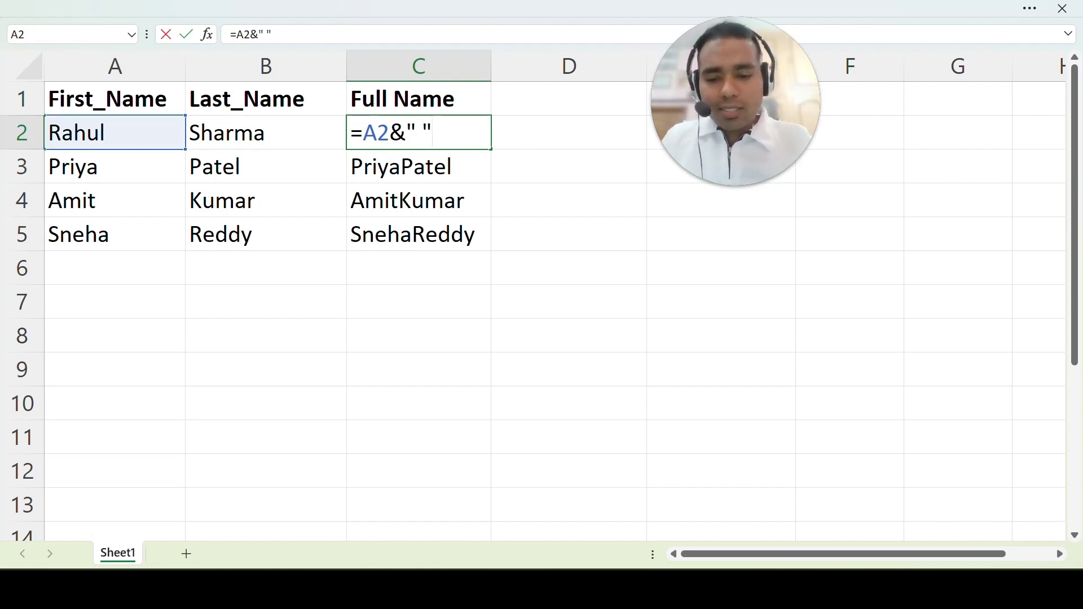
pyautogui.write('&')
pyautogui.click(293, 140)
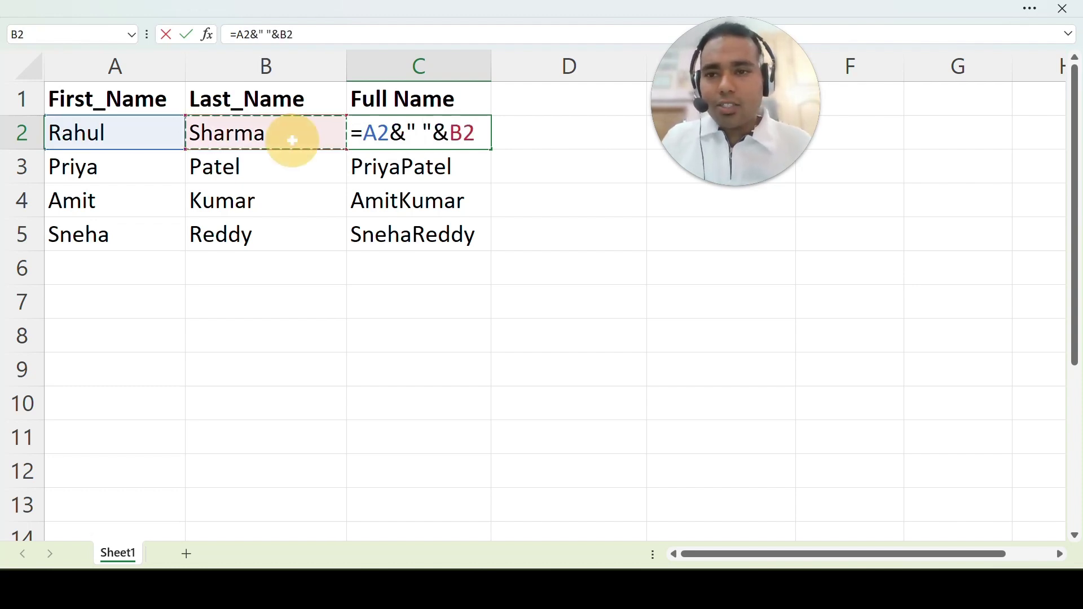
pyautogui.press('Return')
pyautogui.press('Up')
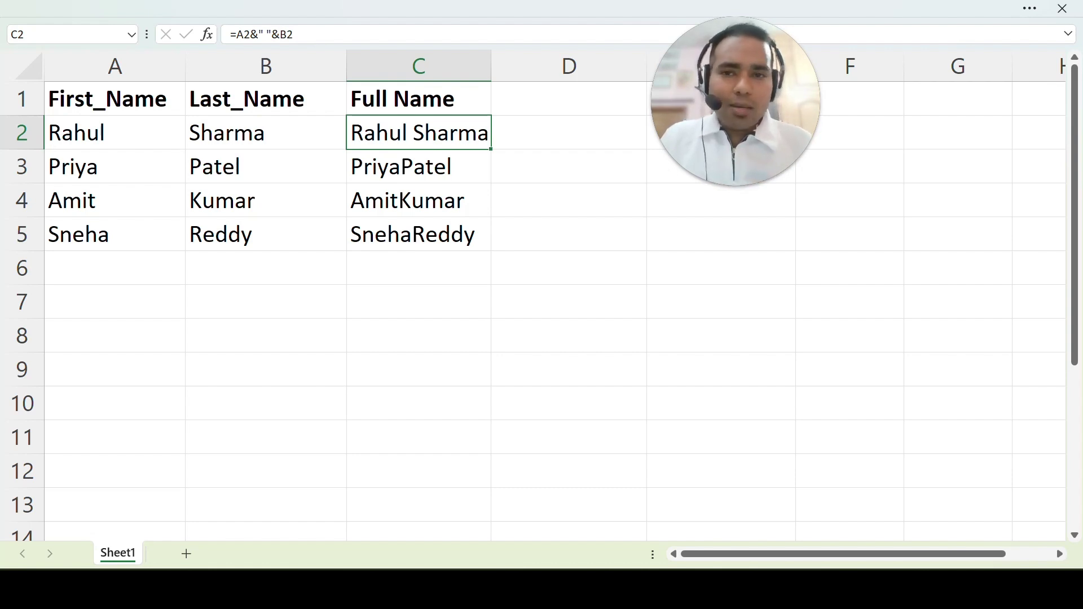
# Change the header in C1 to & Sym.
pyautogui.press('Right')
pyautogui.press('Left')
pyautogui.press('Up')
pyautogui.write('& Sym')
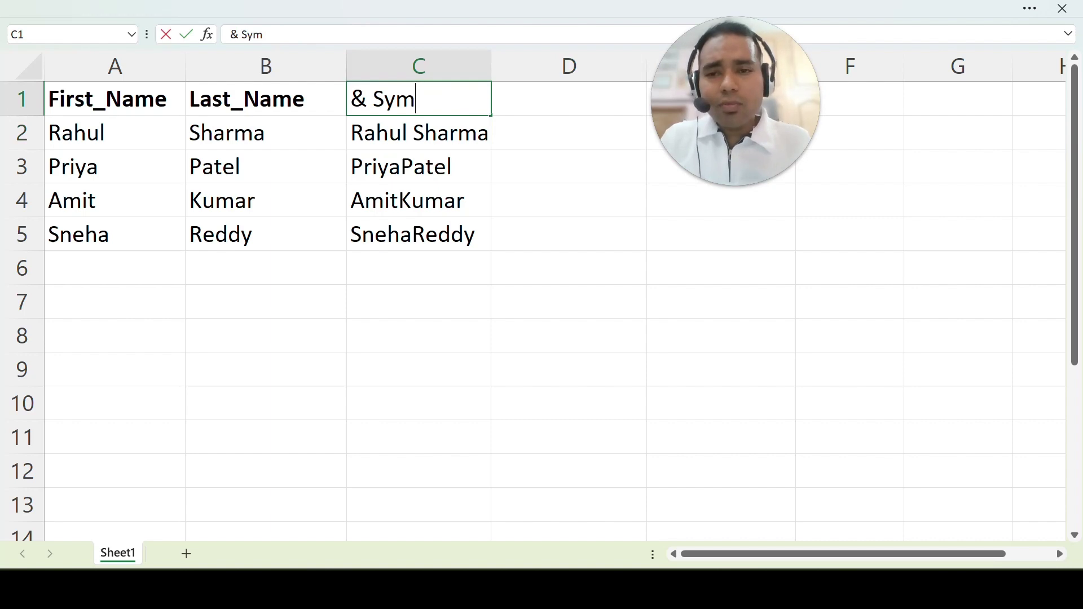
pyautogui.press('Right')
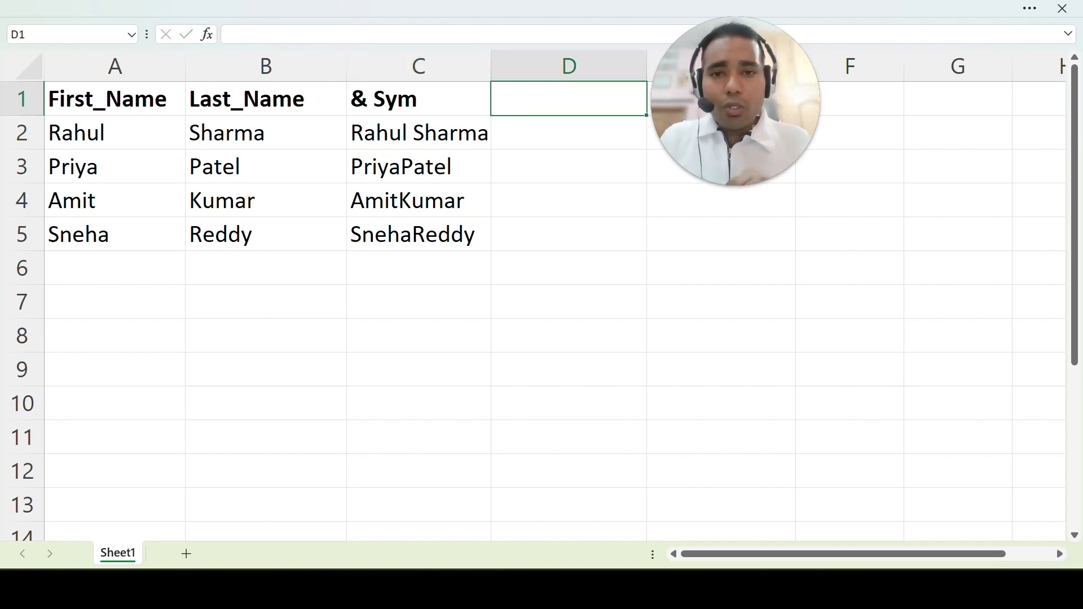
pyautogui.press('Down')
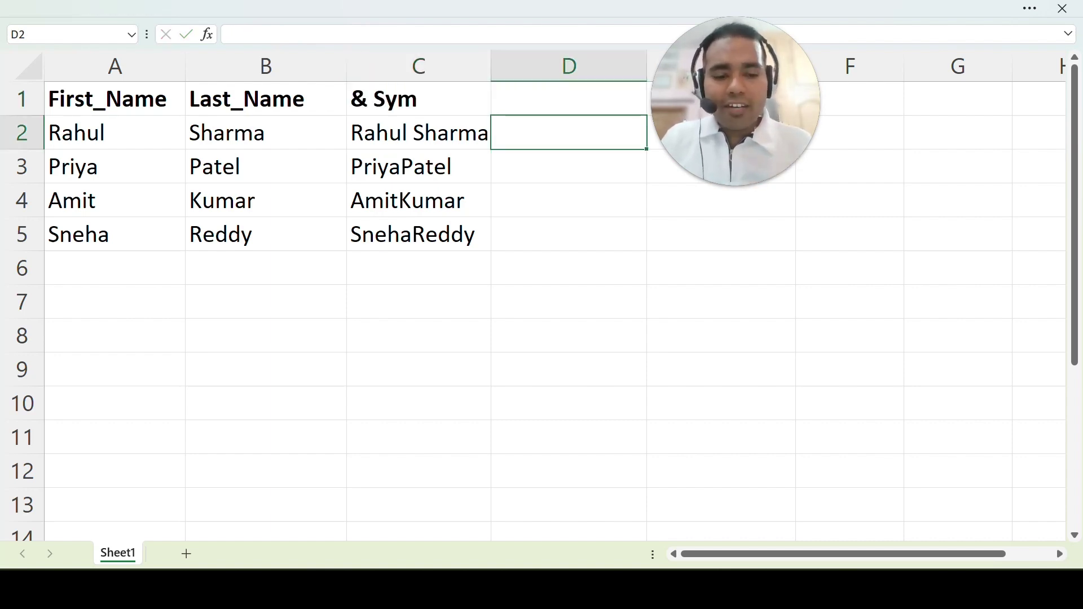
pyautogui.write('=')
pyautogui.press('Escape')
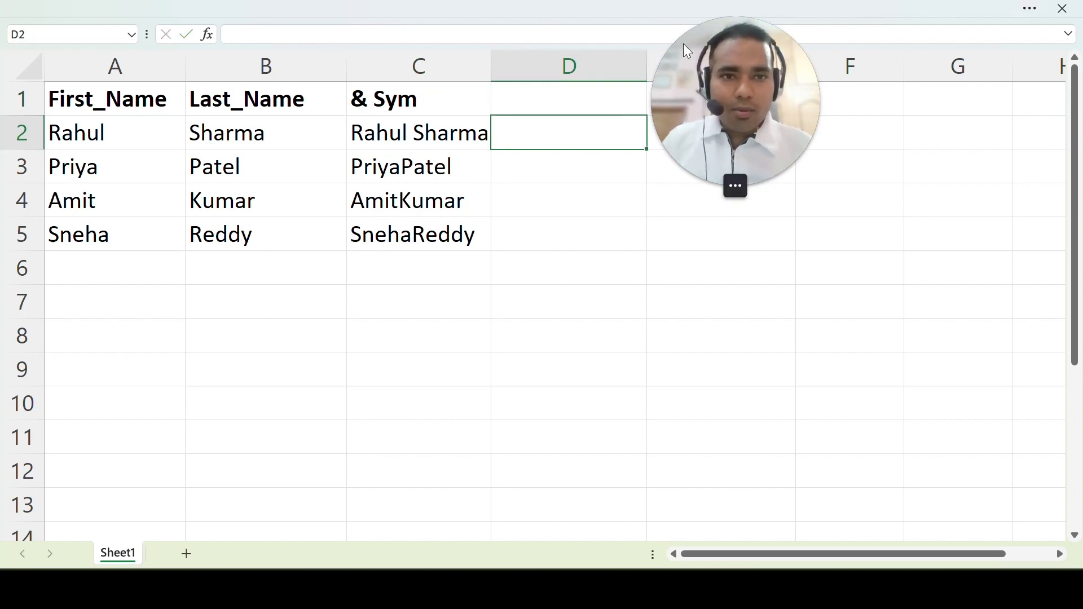
pyautogui.moveTo(705, 44); pyautogui.dragTo(947, 52)
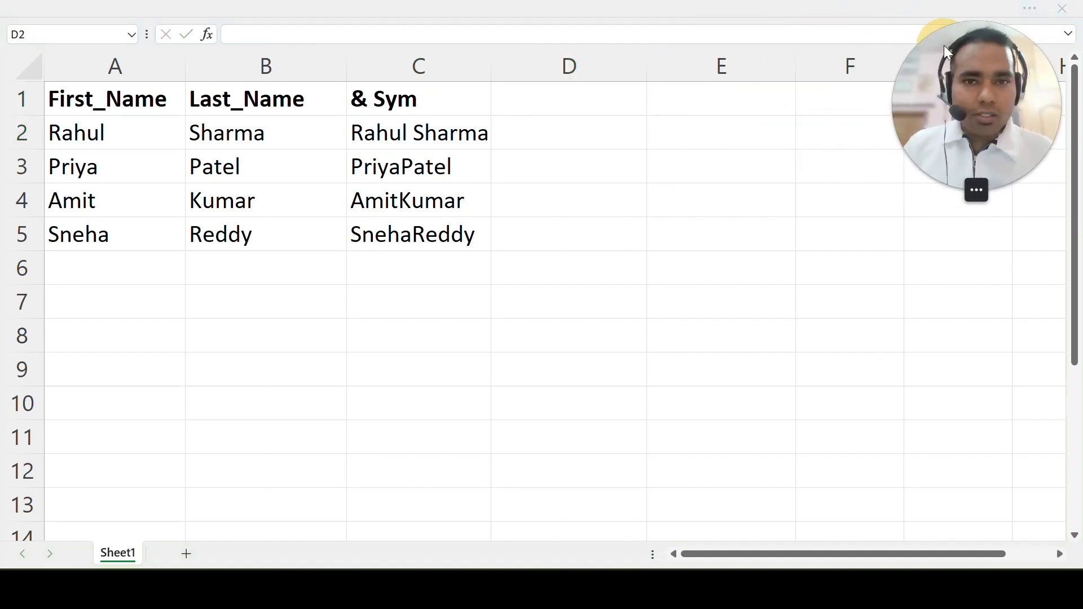
# Combine the names in D2 with =CONCAT(A2:B2) and fill the formula down to D5.
pyautogui.click(544, 136)
pyautogui.write('=con')
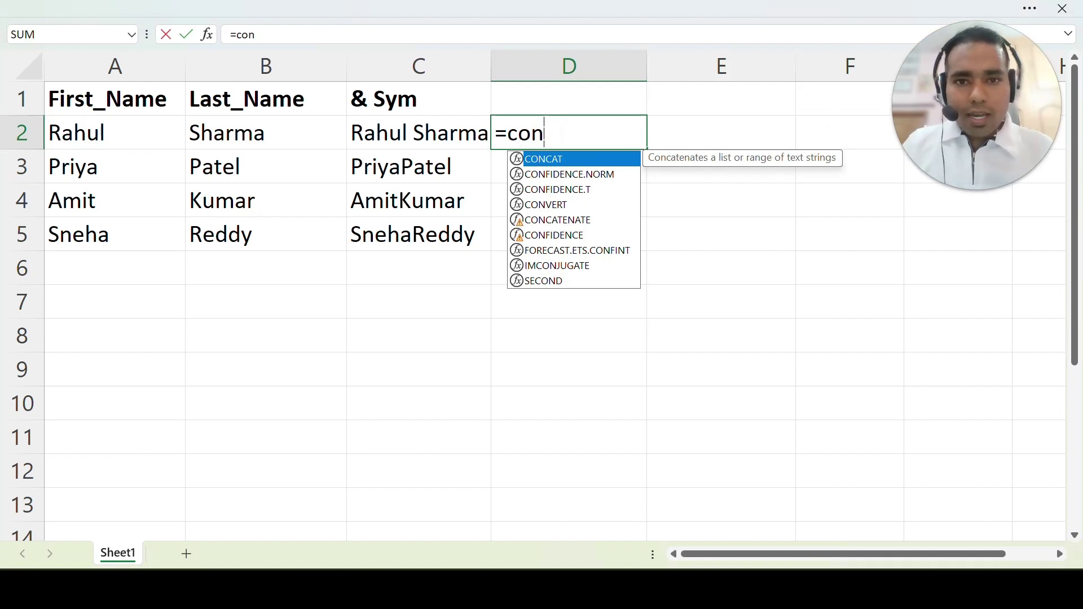
pyautogui.press('Tab')
pyautogui.moveTo(161, 136); pyautogui.dragTo(215, 132)
pyautogui.write(')')
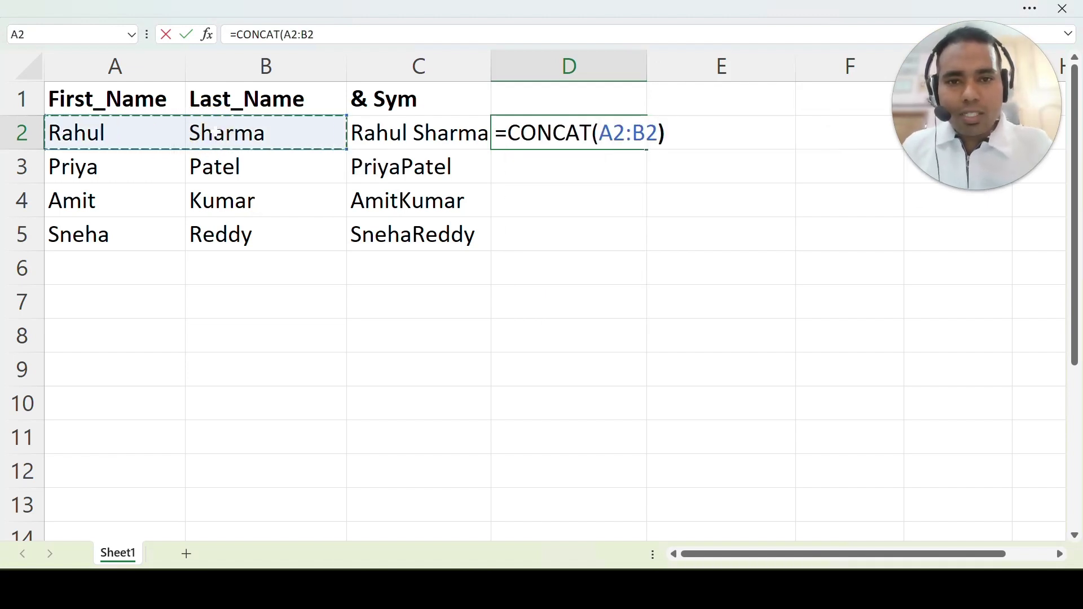
pyautogui.hotkey('ctrl', 'Return')
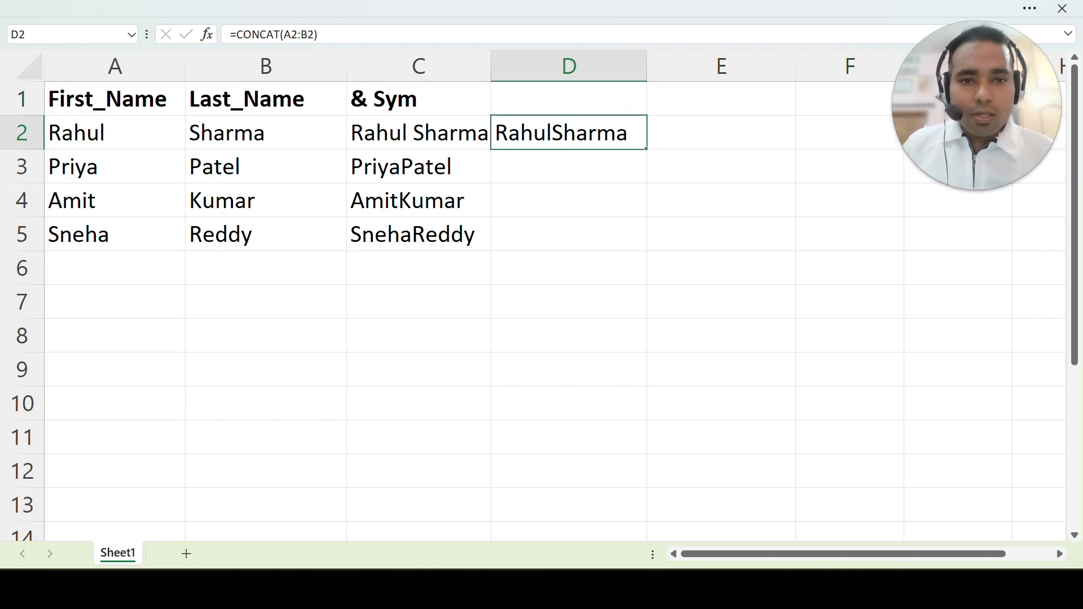
pyautogui.moveTo(646, 149); pyautogui.dragTo(618, 240)
# Enter the header CONCAT in D1 and make it bold.
pyautogui.click(561, 99)
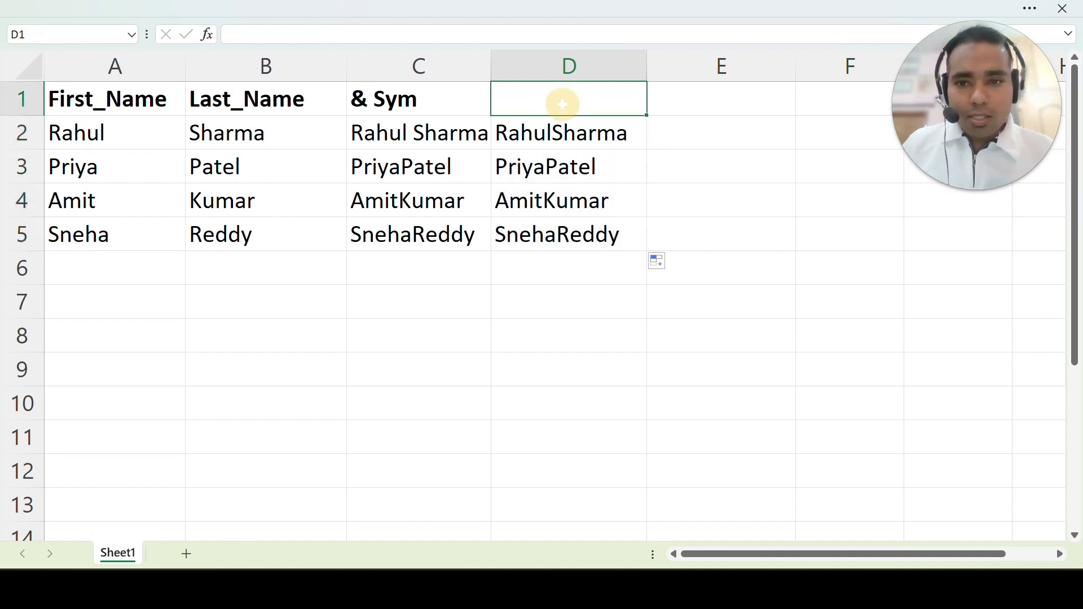
pyautogui.write('CONCAT')
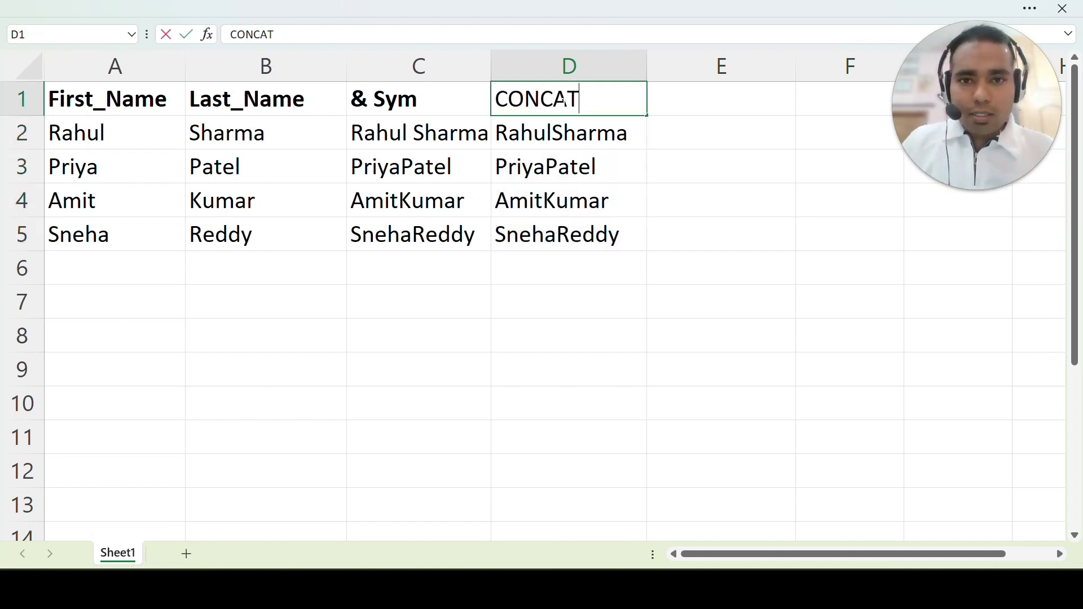
pyautogui.press('Return')
pyautogui.click(565, 101)
pyautogui.hotkey('ctrl', 'b')
pyautogui.press('Right')
pyautogui.write('=CO')
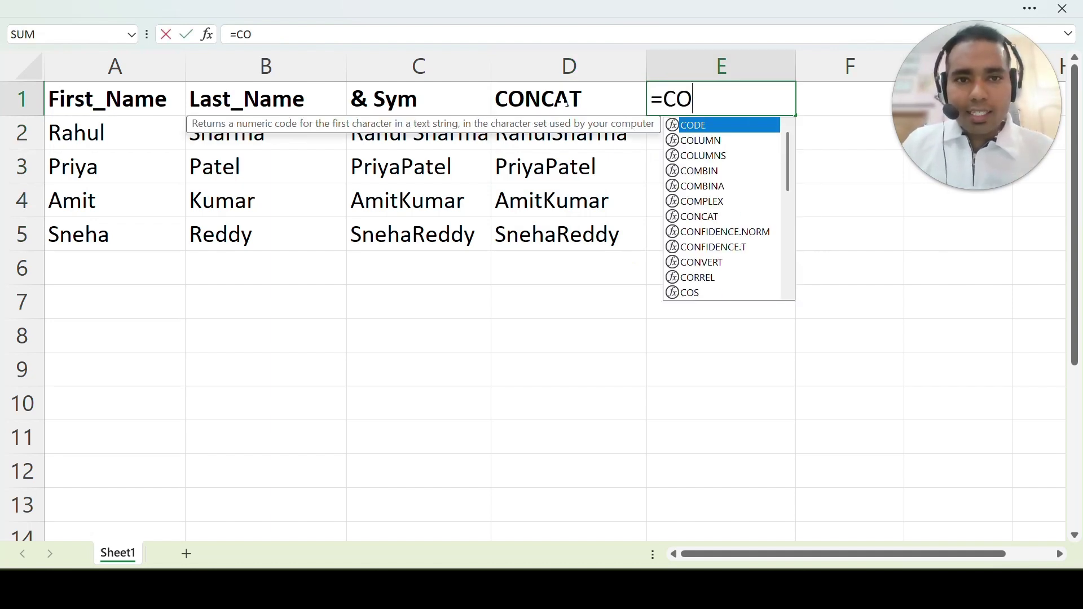
pyautogui.press('Escape')
# Try to combine the names in E2 using the range formula =CONCATENATE(A2:B2).
pyautogui.press('Down')
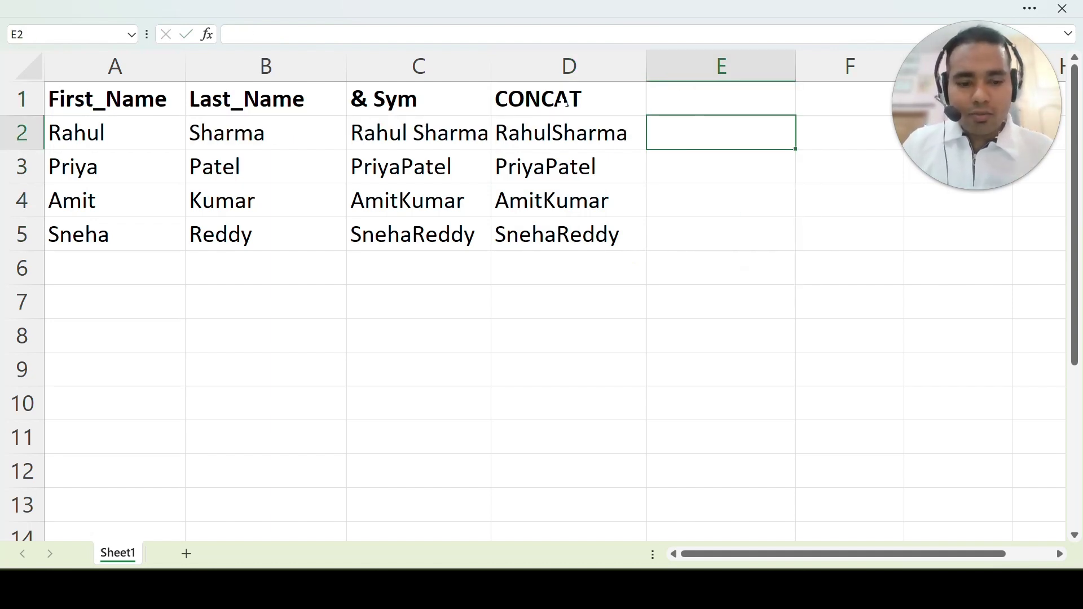
pyautogui.write('=CON')
pyautogui.press('Down')
pyautogui.press('Down')
pyautogui.press('Down')
pyautogui.press('Down')
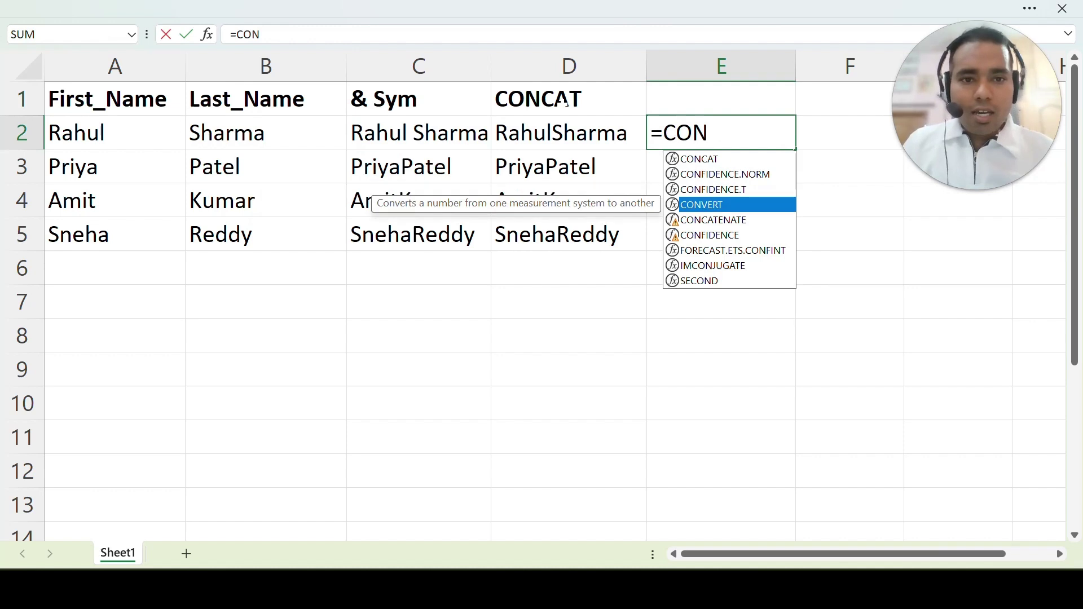
pyautogui.press('Tab')
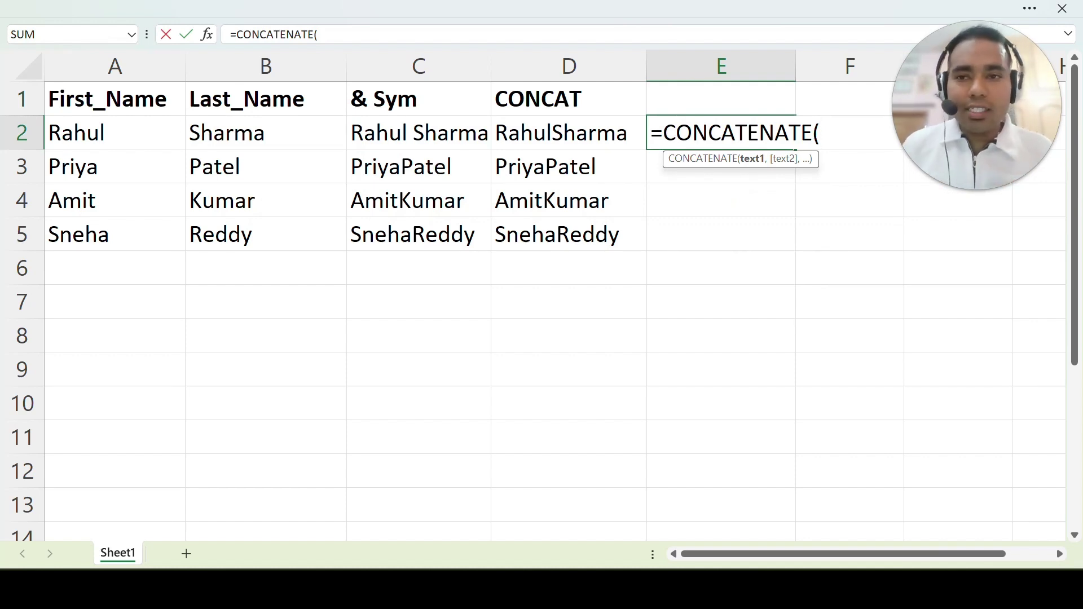
pyautogui.moveTo(157, 133); pyautogui.dragTo(218, 133)
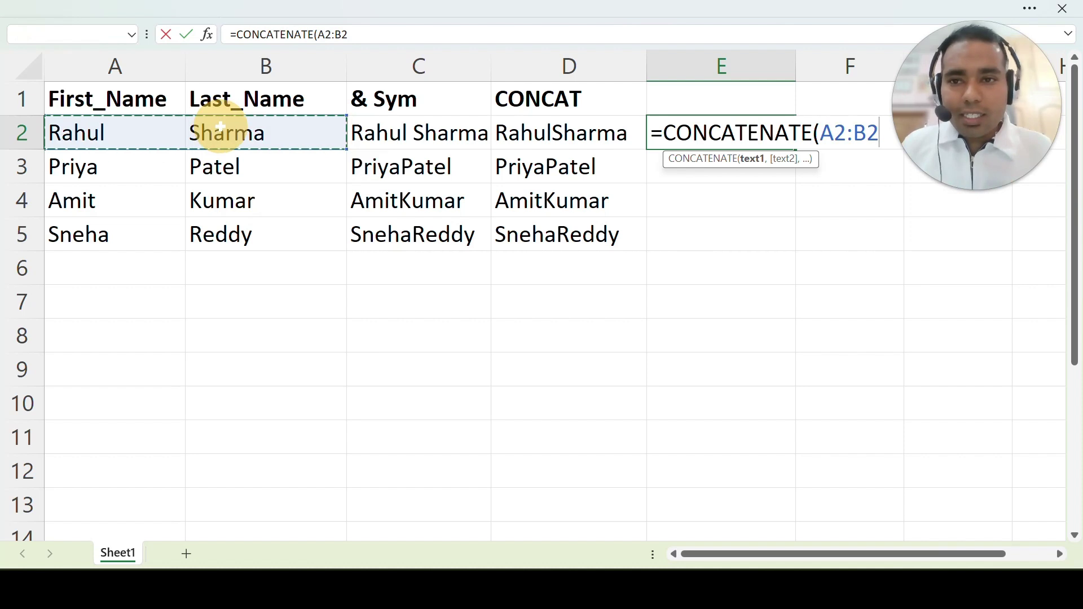
pyautogui.write(')')
pyautogui.hotkey('ctrl', 'Return')
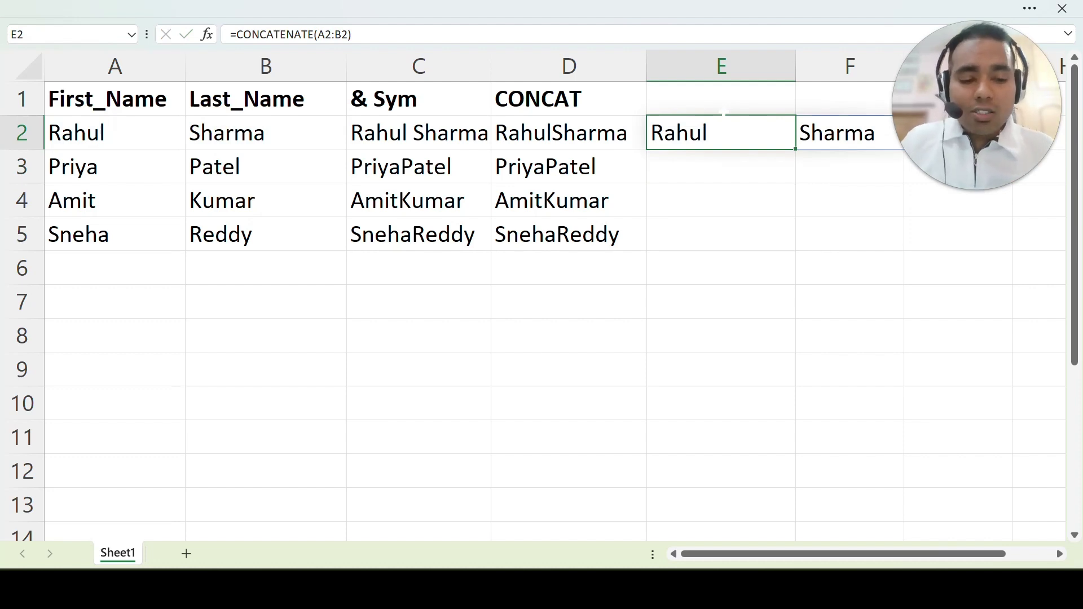
# Enter =CONCATENATE(A2,B2) in E2, giving the first and last name cells as separate arguments.
pyautogui.write('=CONC')
pyautogui.press('Down')
pyautogui.press('Tab')
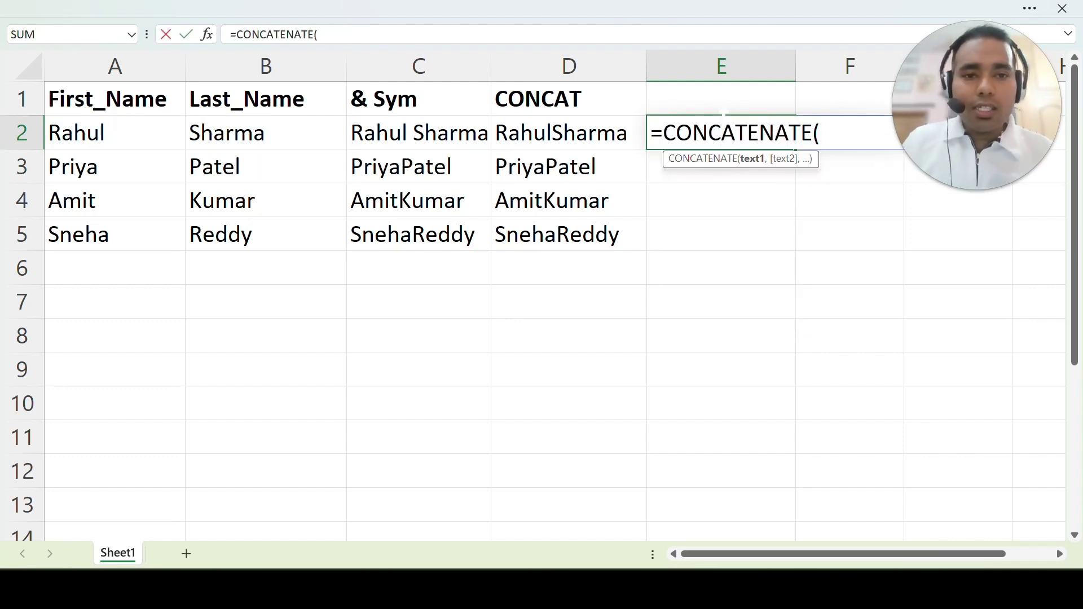
pyautogui.click(151, 128)
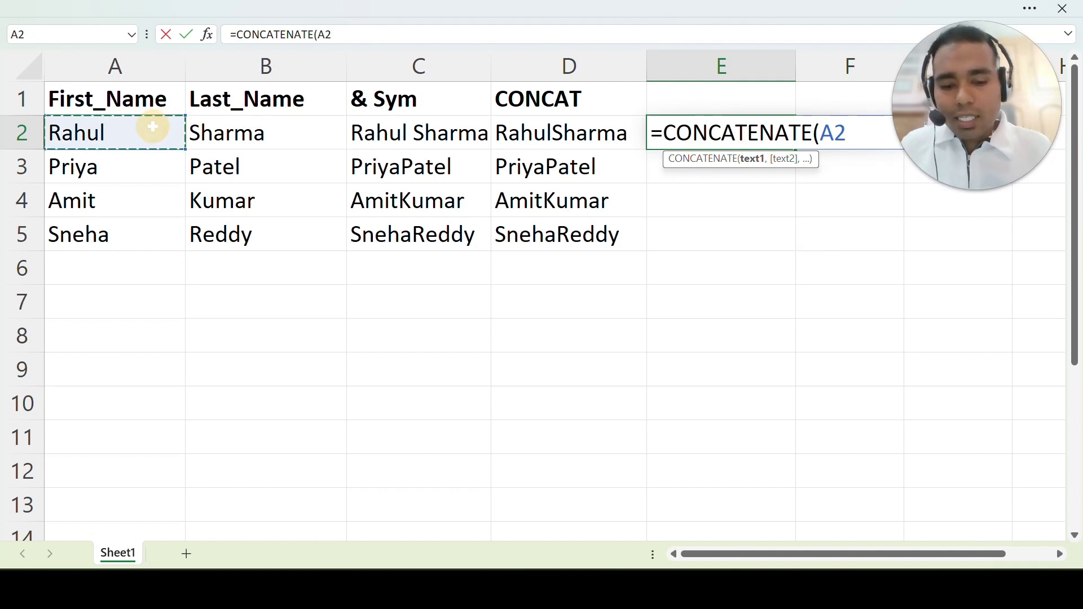
pyautogui.write(',')
pyautogui.click(273, 128)
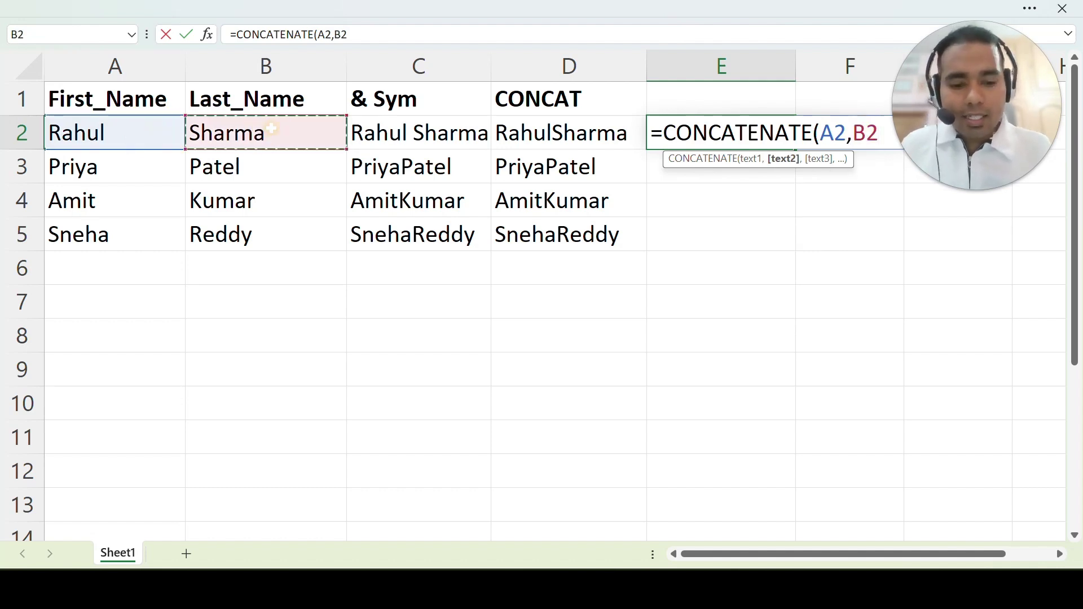
pyautogui.write(')')
pyautogui.hotkey('ctrl', 'Return')
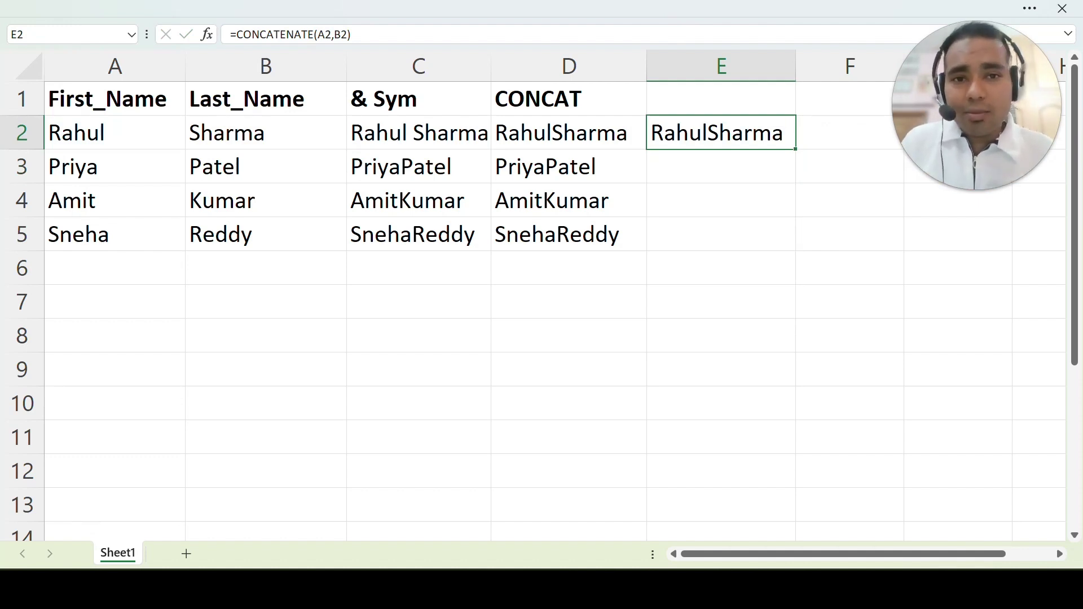
# Clear the formula in E2 and enter the header TEXTJOIN in E1.
pyautogui.press('Delete')
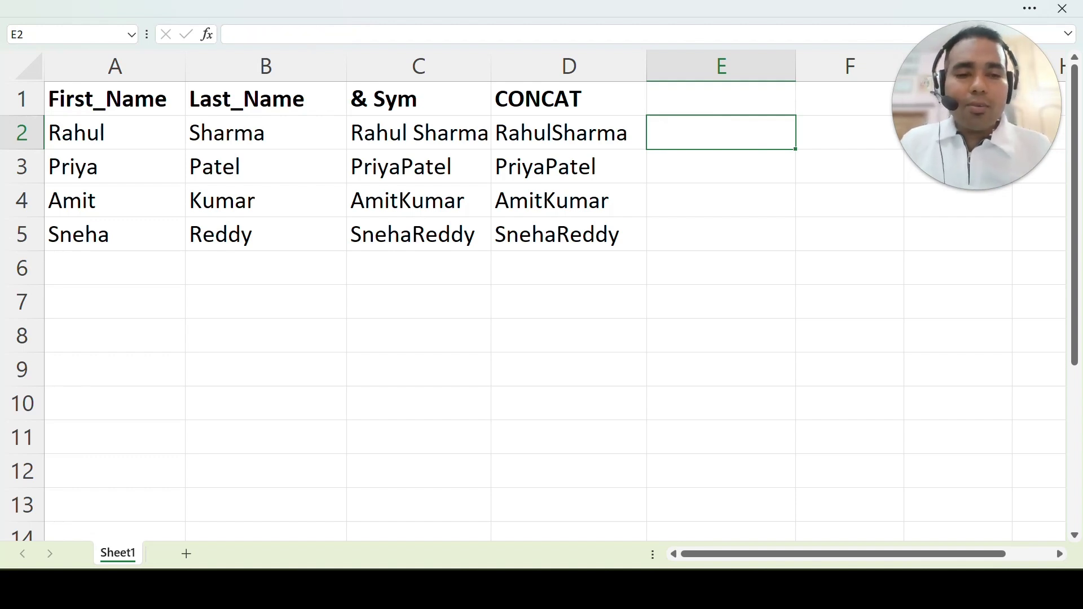
pyautogui.press('Up')
pyautogui.write('TEXTJOIN')
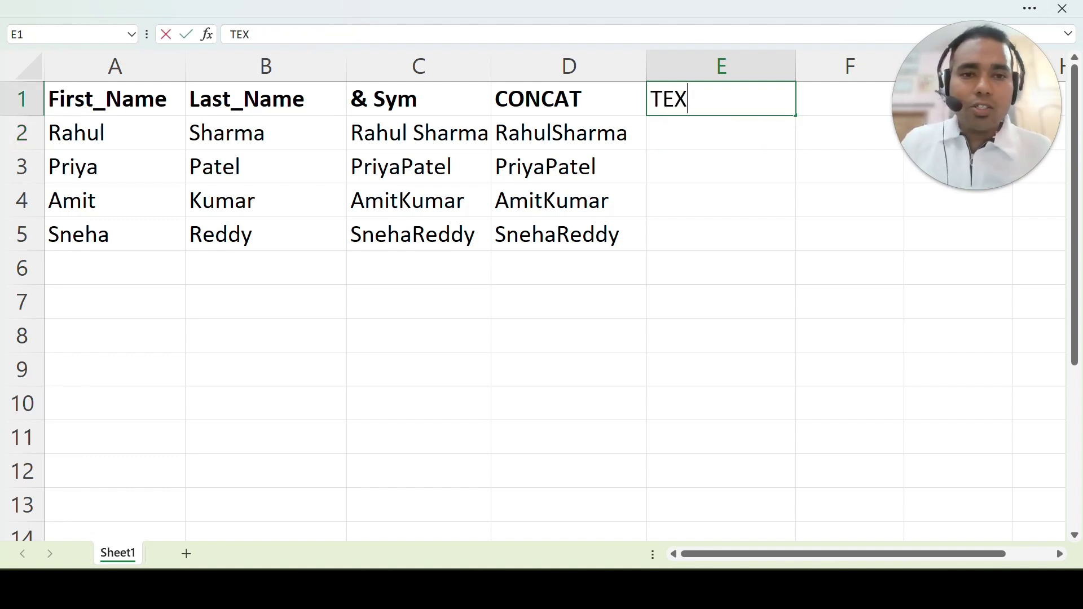
pyautogui.press('Return')
pyautogui.write('=TEXJ')
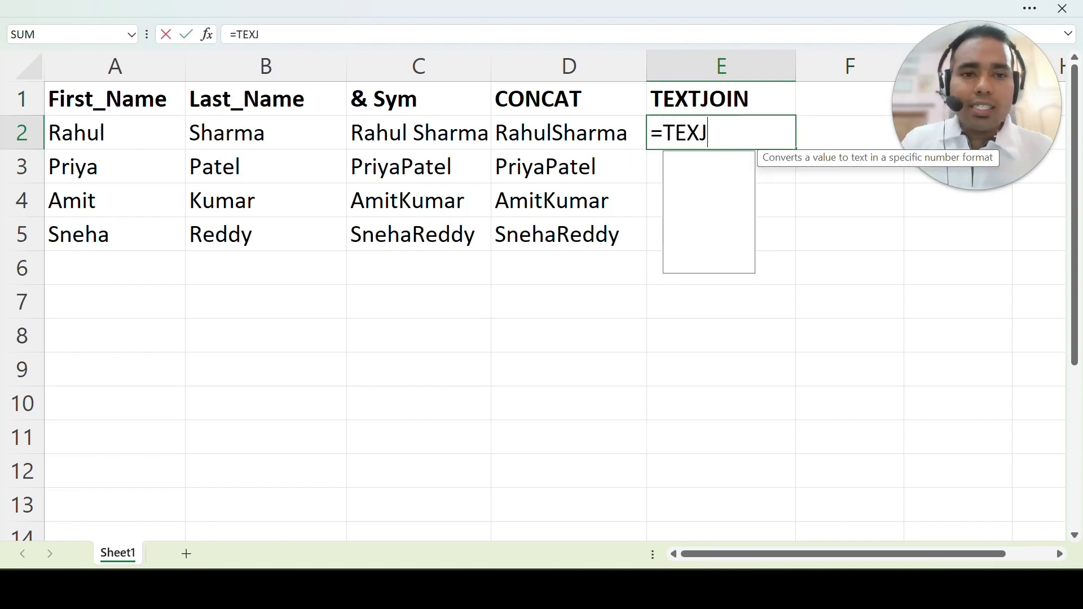
pyautogui.press('Tab')
pyautogui.press('Left')
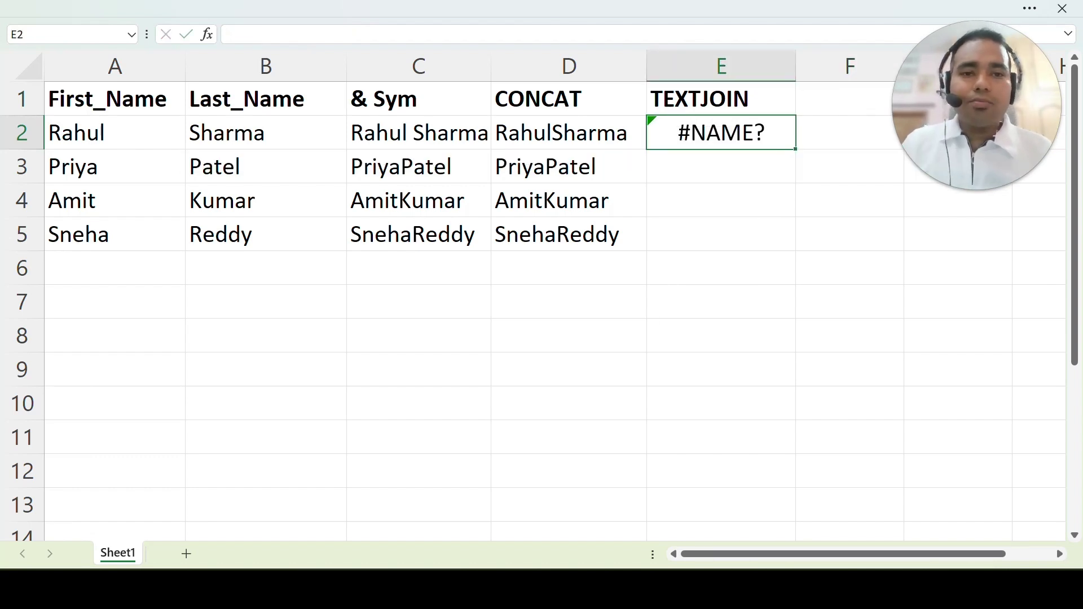
# Enter =TEXTJOIN(" ",TRUE,A2:B2) in E2 to combine the first and last name with a space.
pyautogui.write('=TEXTJOIN(')
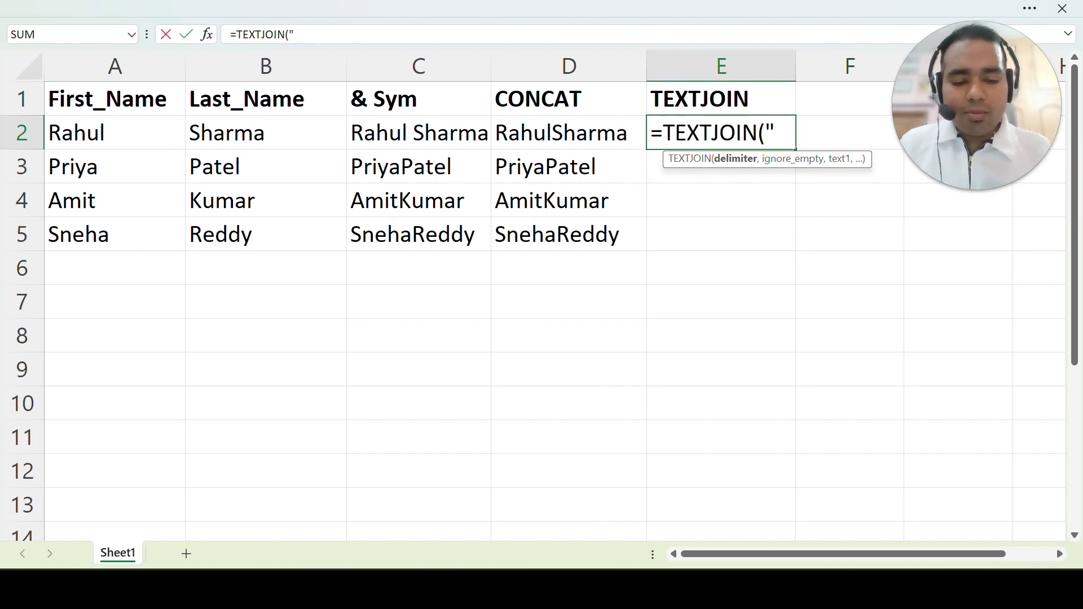
pyautogui.write('",')
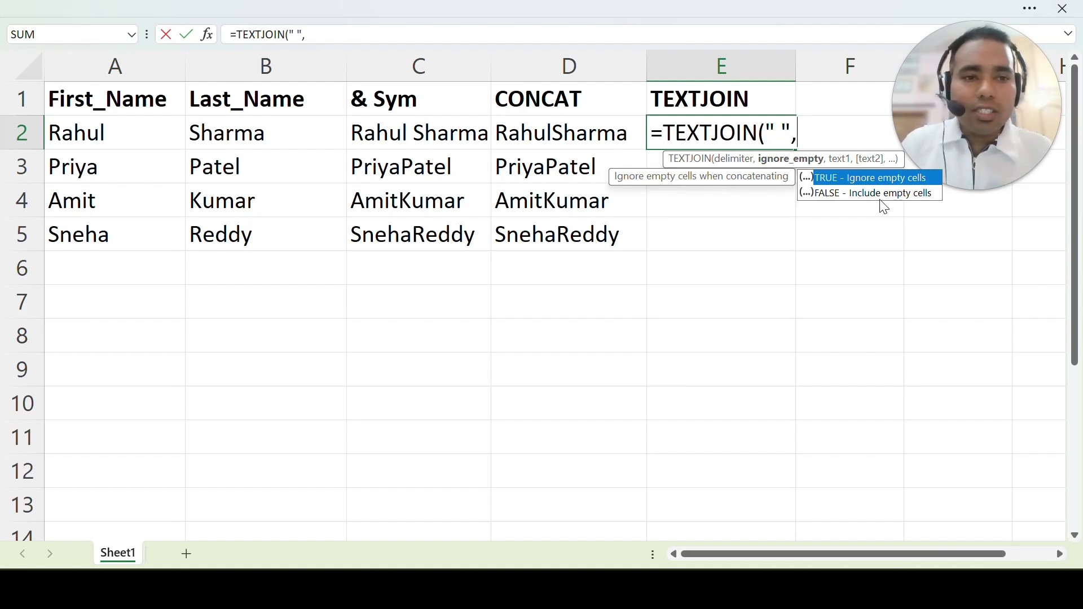
pyautogui.press('Tab')
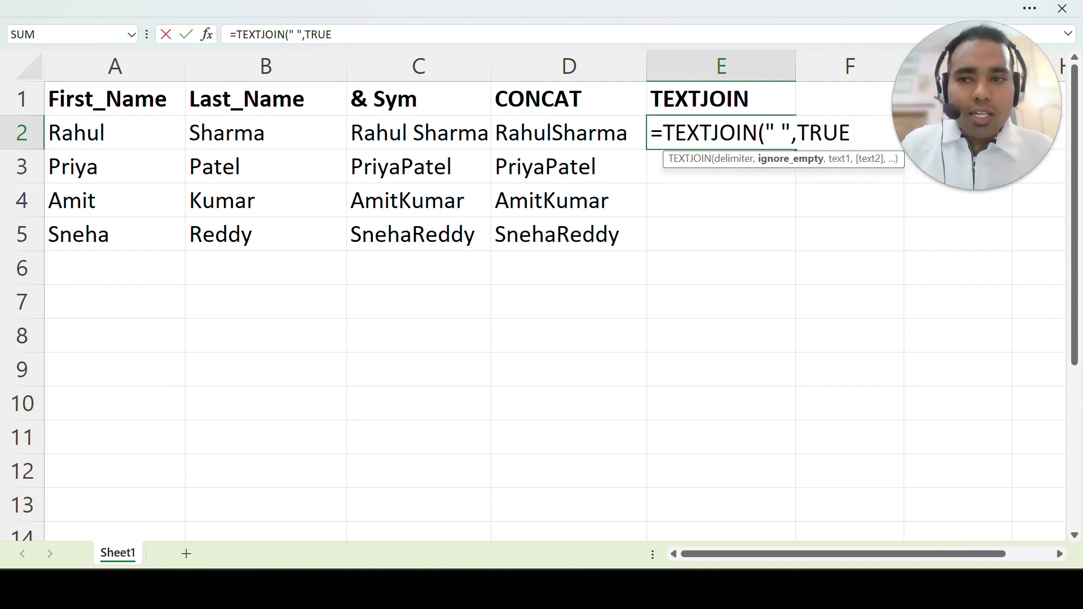
pyautogui.write(',')
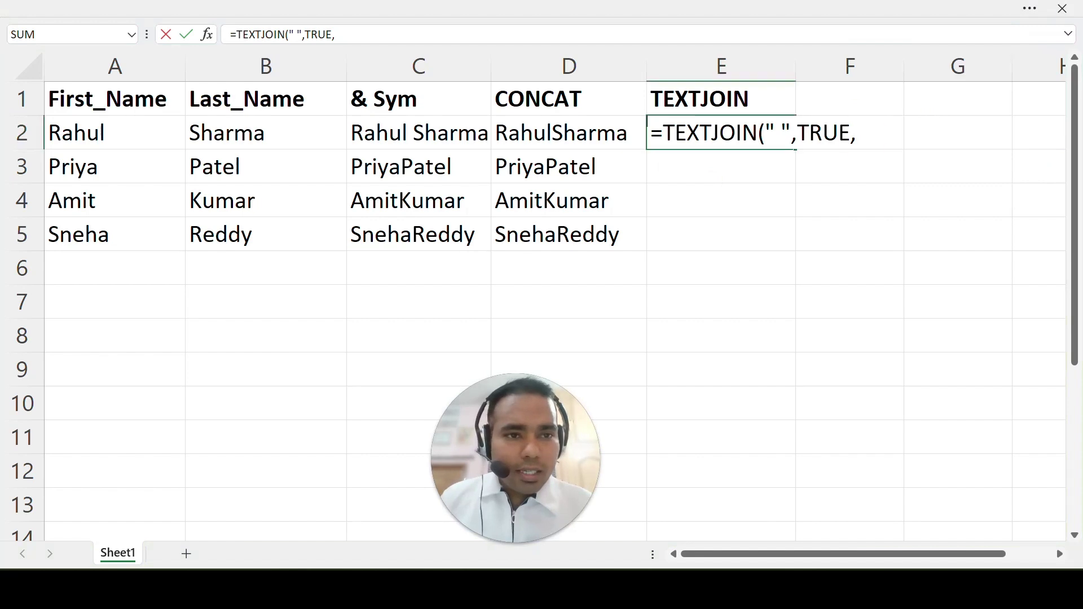
pyautogui.moveTo(126, 140); pyautogui.dragTo(193, 134)
pyautogui.write(')')
pyautogui.press('Return')
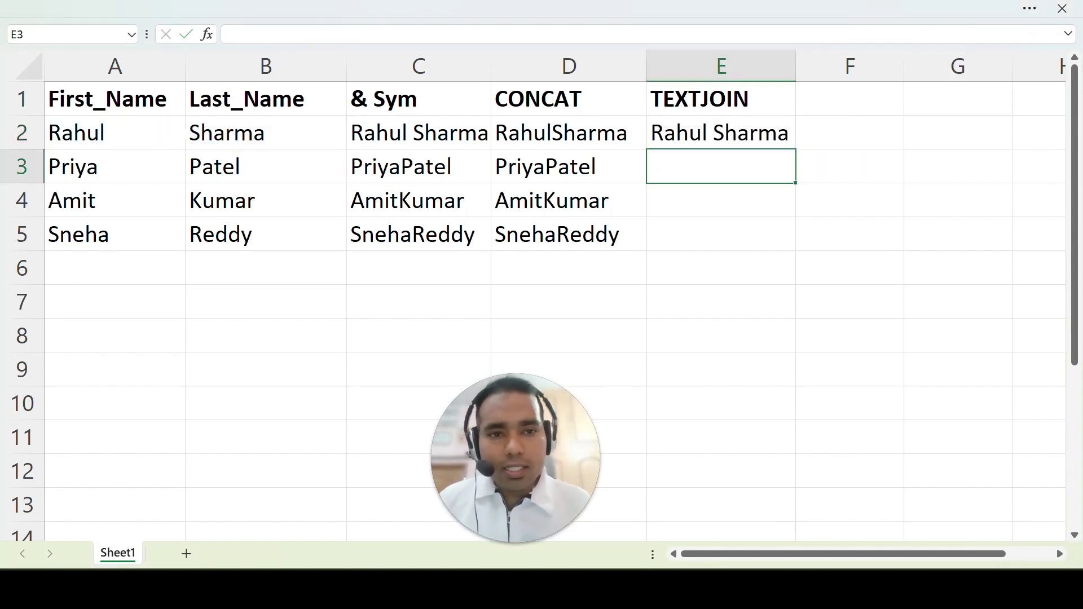
# Fill the TEXTJOIN formula from E2 down to E5.
pyautogui.press('Up')
pyautogui.hotkey('shift', 'Down')
pyautogui.hotkey('shift', 'Down')
pyautogui.hotkey('shift', 'Down')
pyautogui.hotkey('ctrl', 'd')
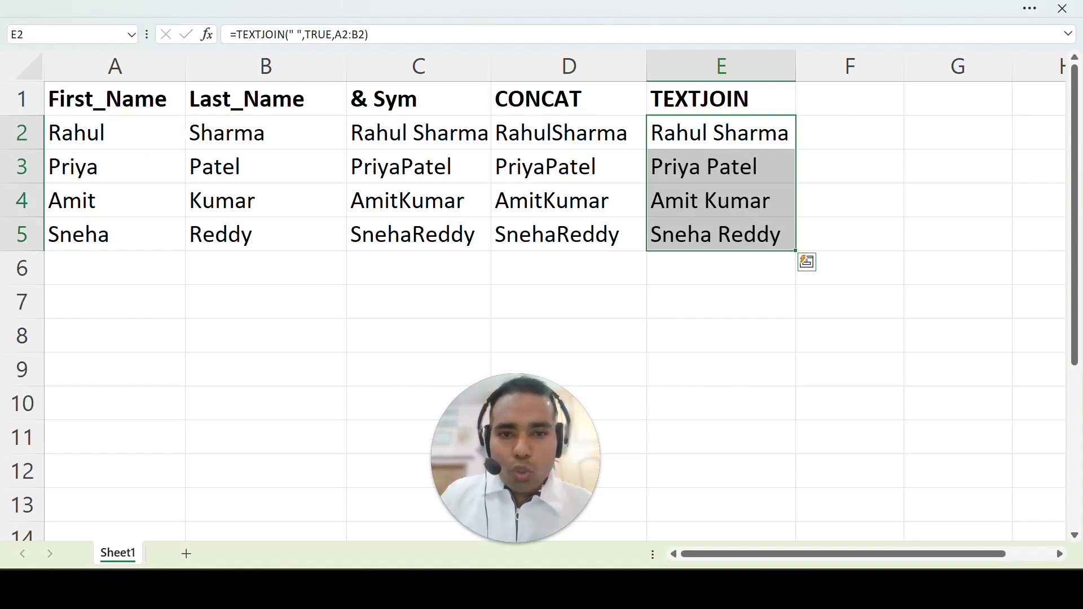
pyautogui.press('Up')
pyautogui.press('Down')
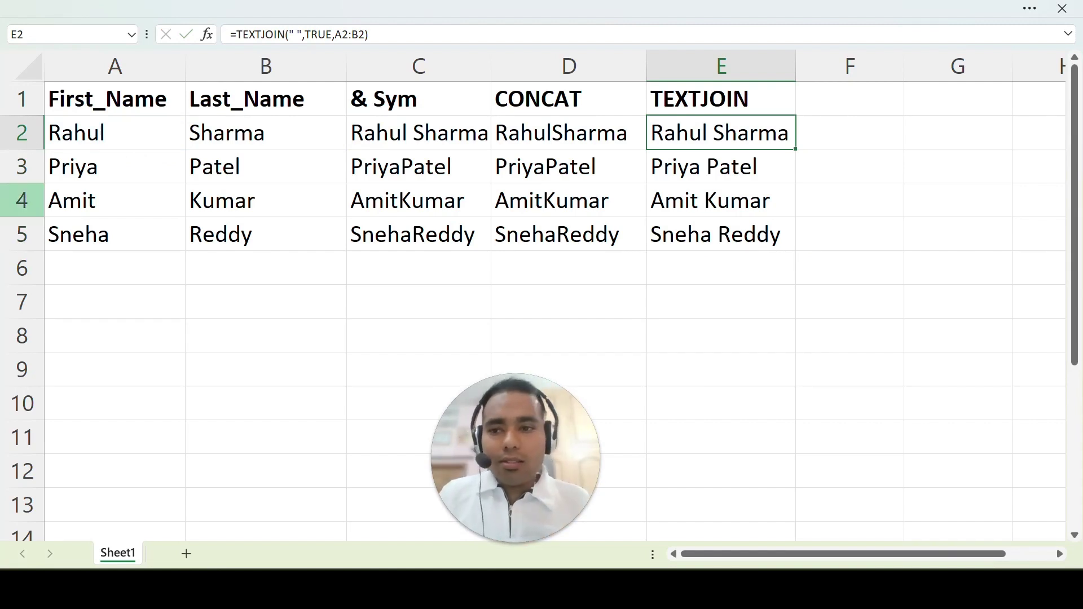
# Enter =TEXTJOIN(",",FALSE,A2:A5) in B7 to list the first names with commas, and clear the first name in A3.
pyautogui.doubleClick(232, 305)
pyautogui.write('=TEXTJOIN(')
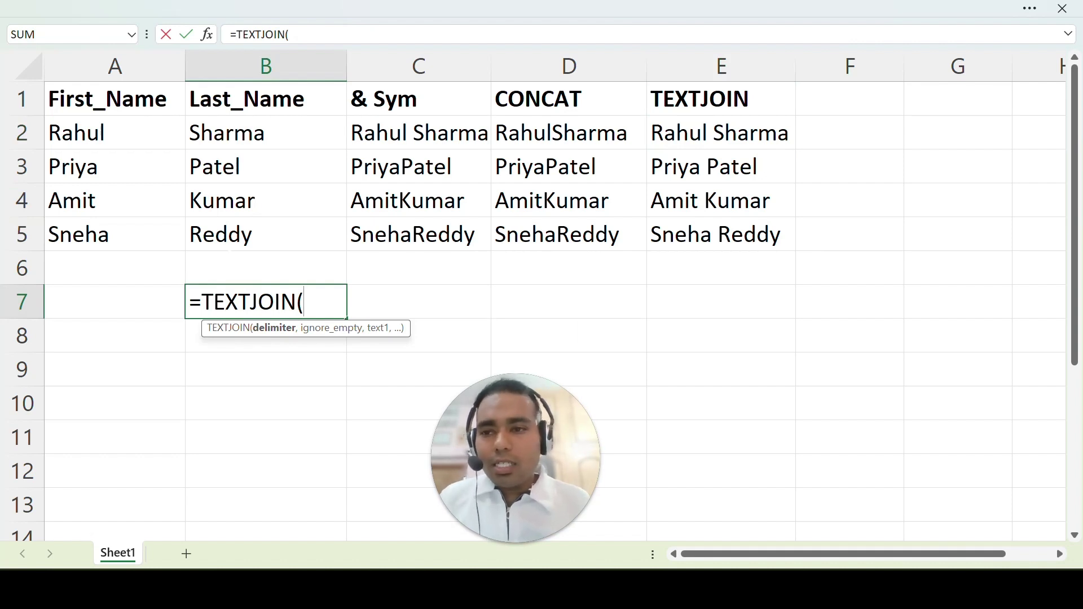
pyautogui.write('",",')
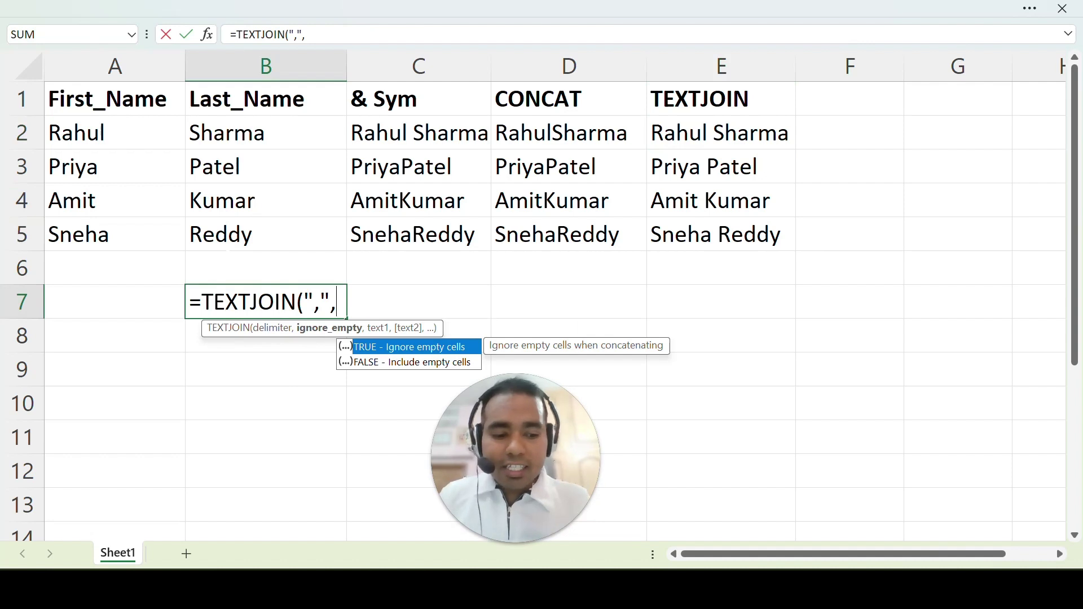
pyautogui.press('Down')
pyautogui.press('Tab')
pyautogui.write(',')
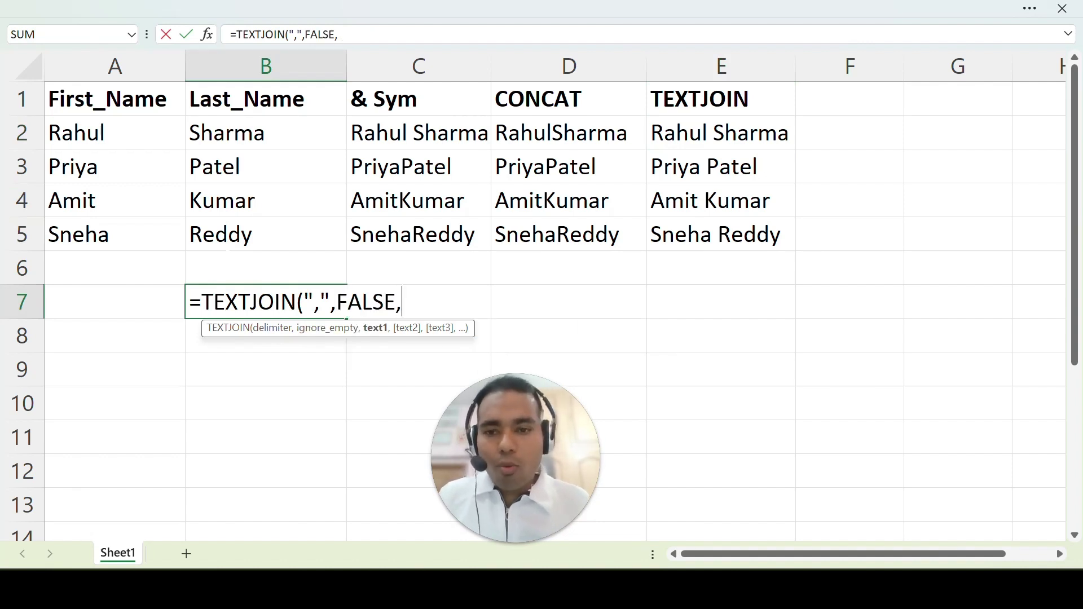
pyautogui.moveTo(138, 138); pyautogui.dragTo(128, 228)
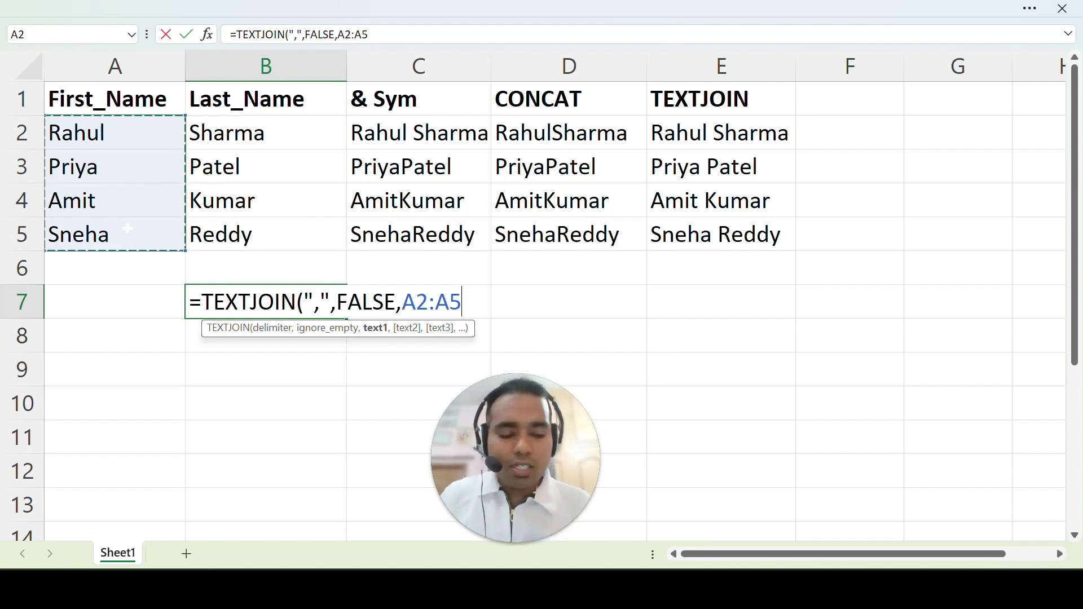
pyautogui.write(')')
pyautogui.press('Return')
pyautogui.press('Up')
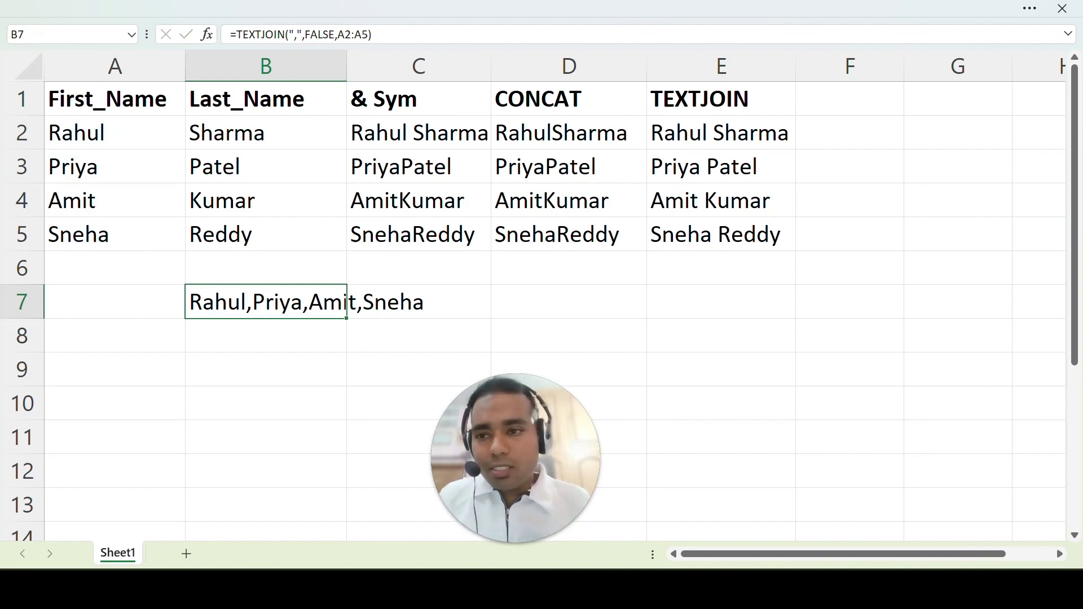
pyautogui.click(154, 170)
pyautogui.press('Delete')
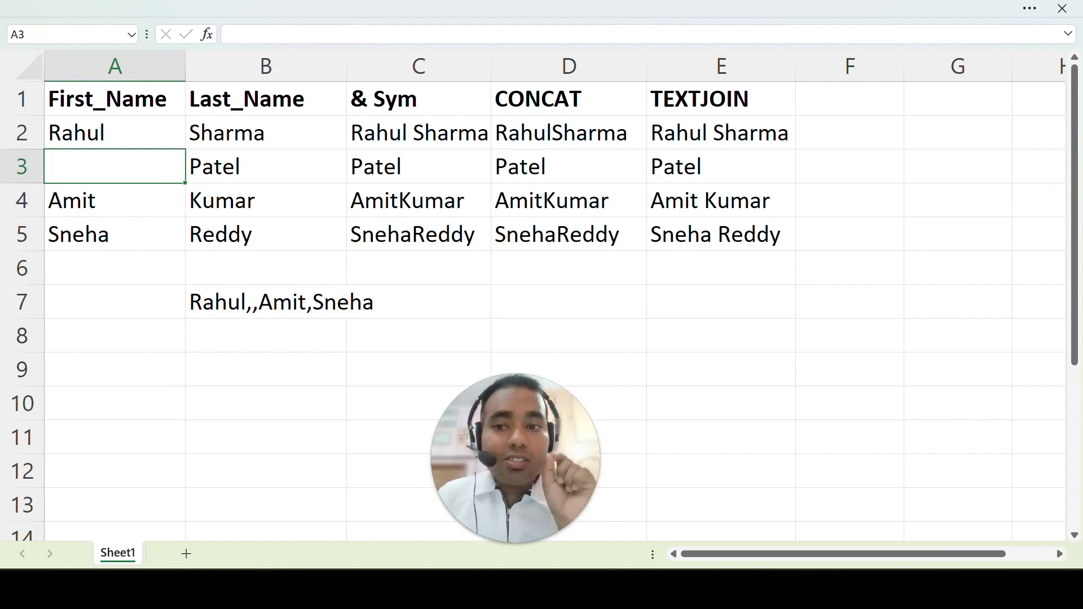
# Change the ignore_empty argument of the TEXTJOIN formula in B7 to TRUE so that empty cells are skipped.
pyautogui.doubleClick(259, 302)
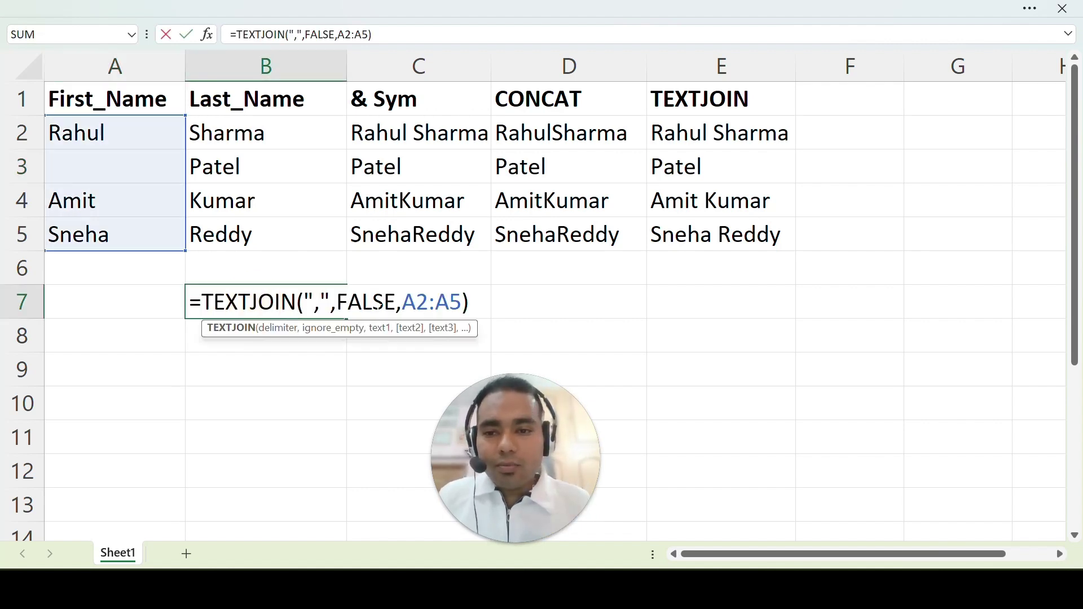
pyautogui.click(384, 302)
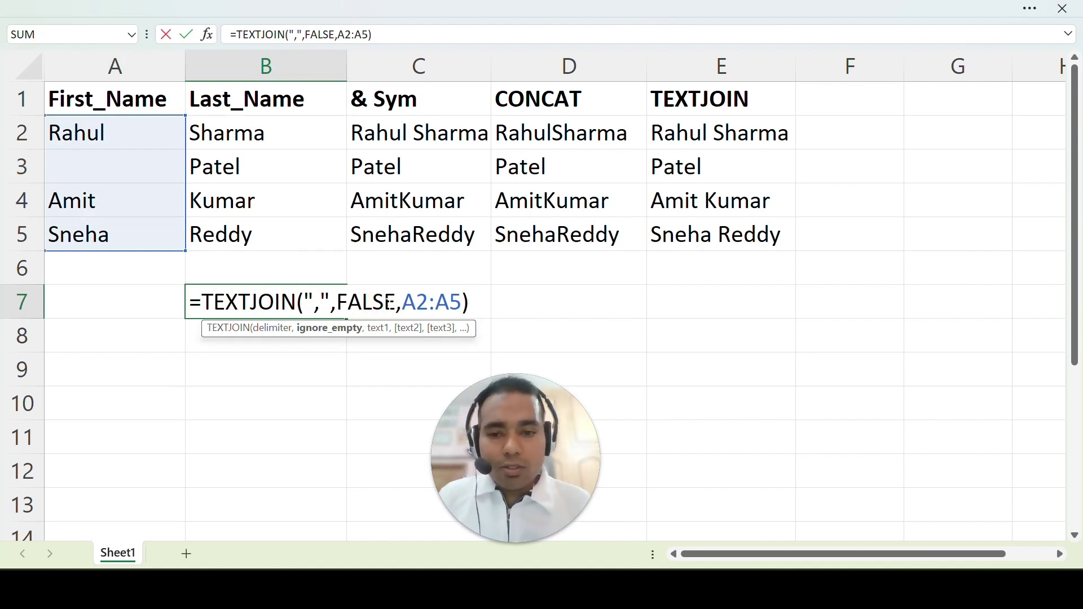
pyautogui.press('BackSpace')
pyautogui.press('BackSpace')
pyautogui.press('BackSpace')
pyautogui.press('BackSpace')
pyautogui.press('BackSpace')
pyautogui.write('TU')
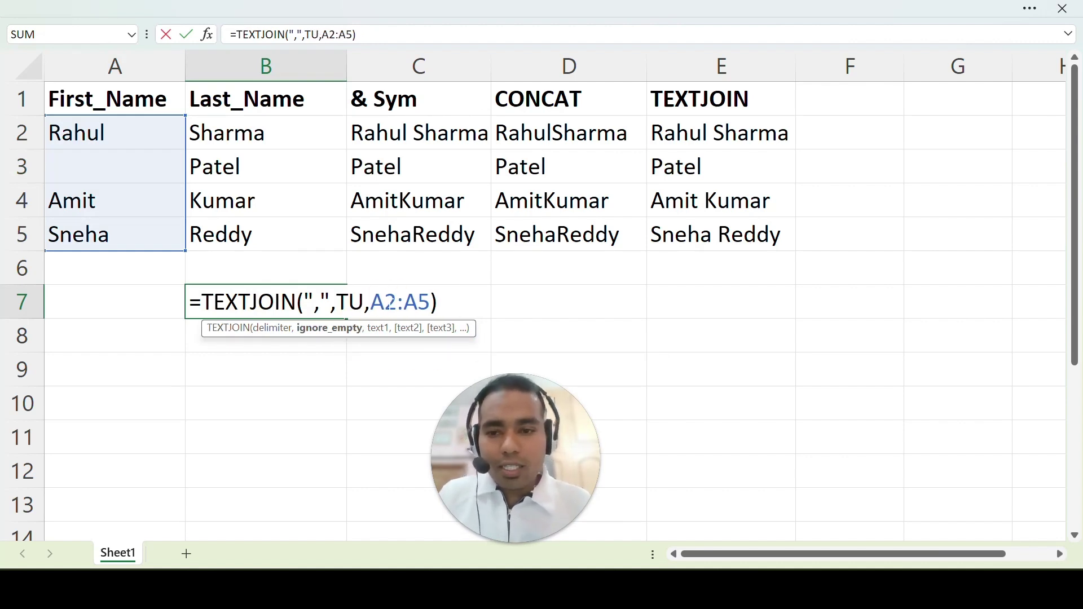
pyautogui.press('BackSpace')
pyautogui.press('BackSpace')
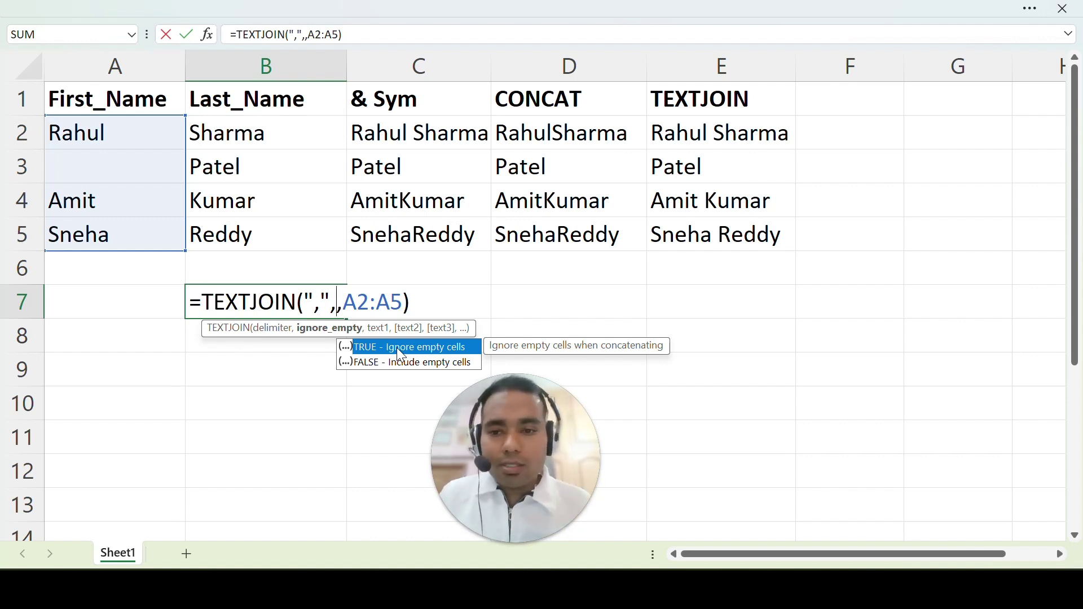
pyautogui.doubleClick(397, 348)
pyautogui.hotkey('ctrl', 'Return')
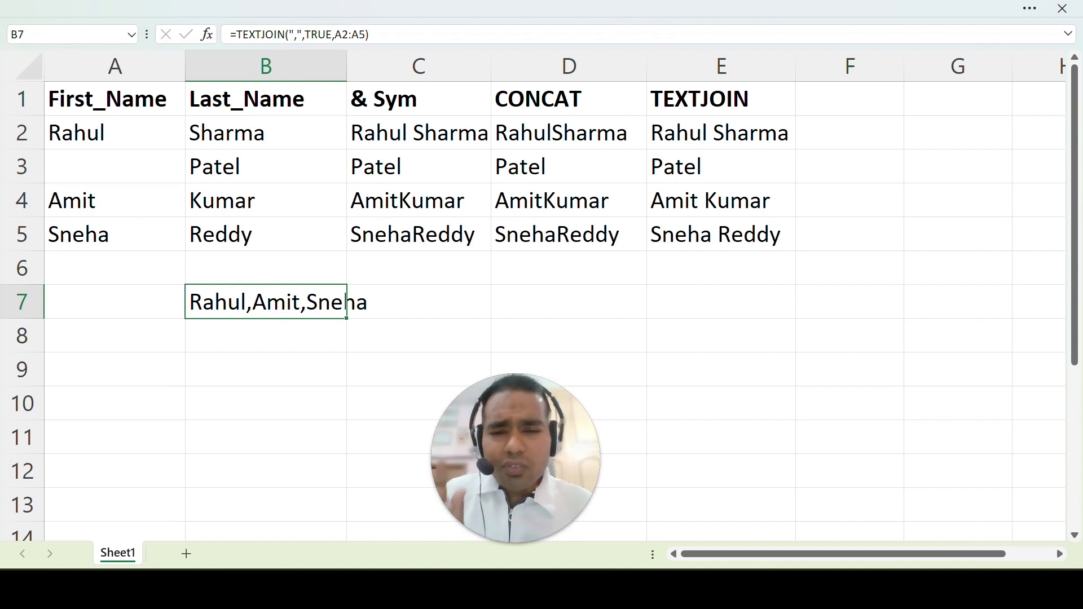
pyautogui.moveTo(514, 399); pyautogui.dragTo(947, 83)
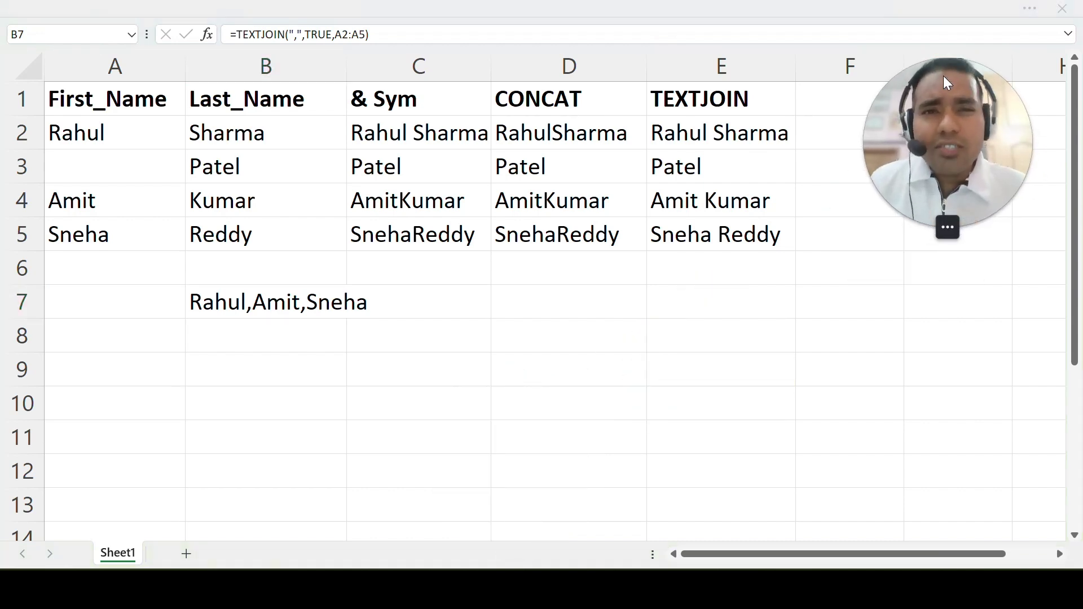